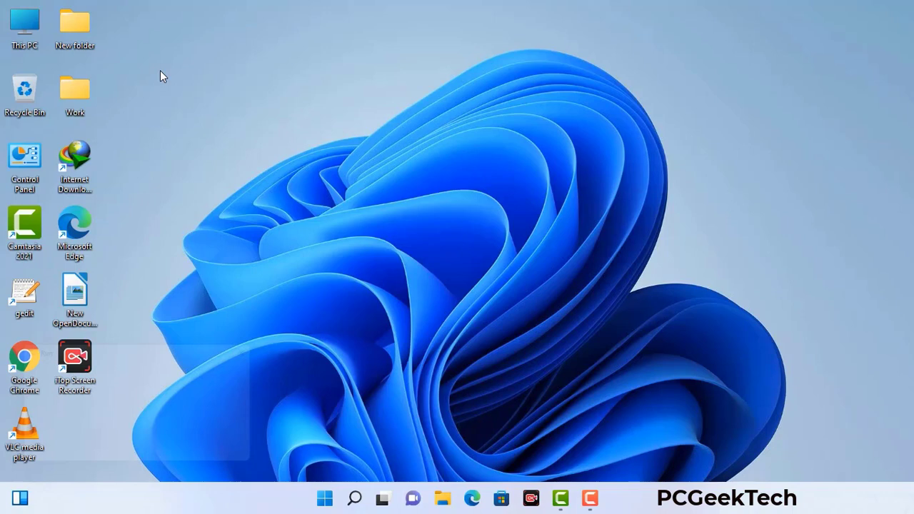
Launch System Configuration (msconfig) from the Run box.
key("super+r")
left_click_drag(156, 347, 401, 112)
left_click(362, 178)
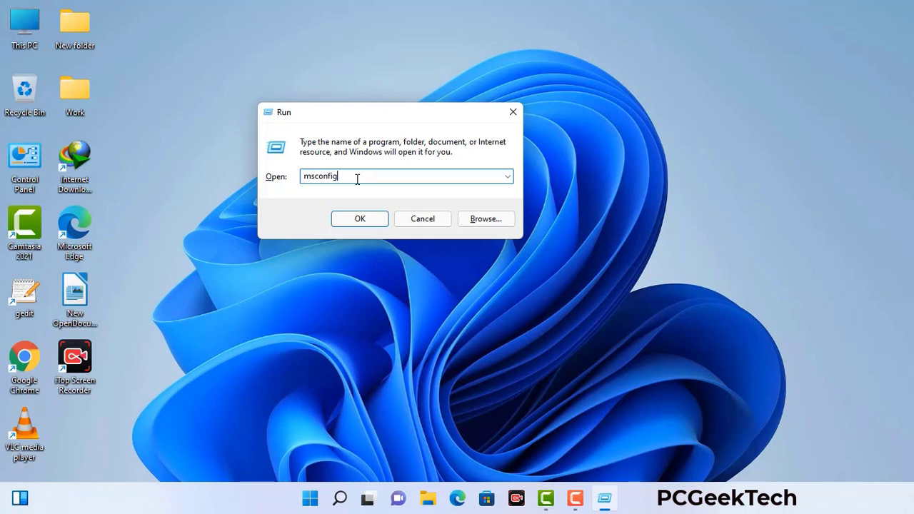
left_click(358, 219)
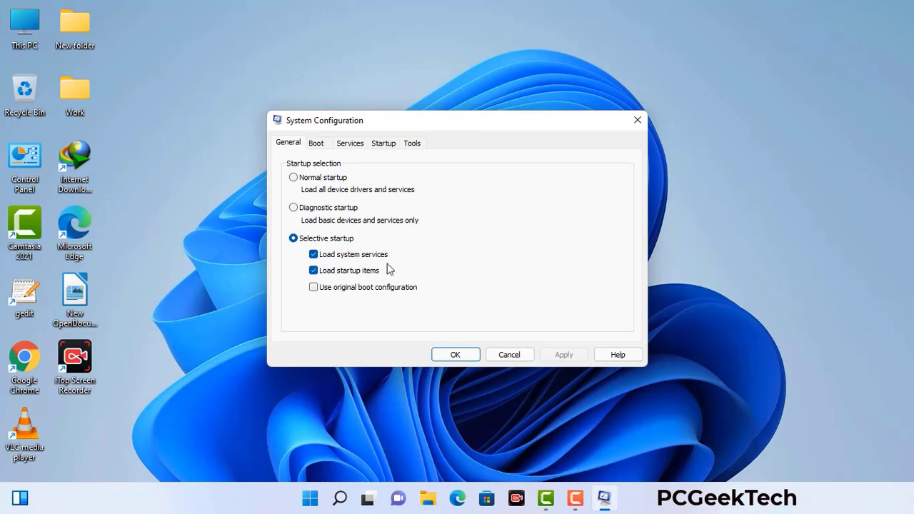
Enable Safe boot with the Network option, apply it and confirm the restart.
left_click(317, 144)
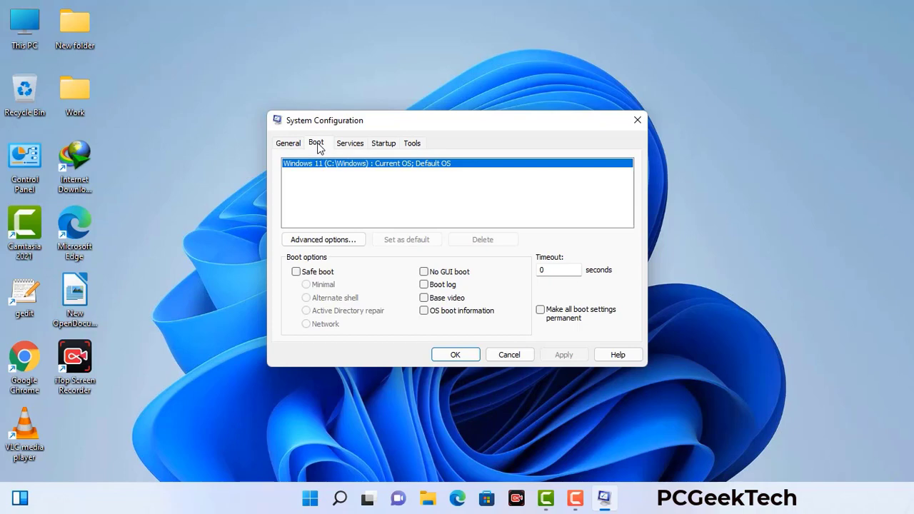
left_click(296, 272)
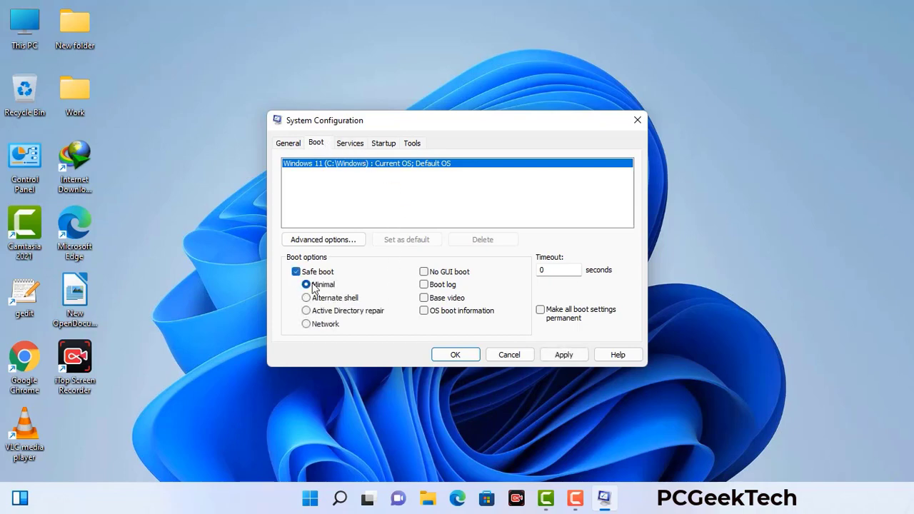
left_click(325, 325)
left_click(563, 354)
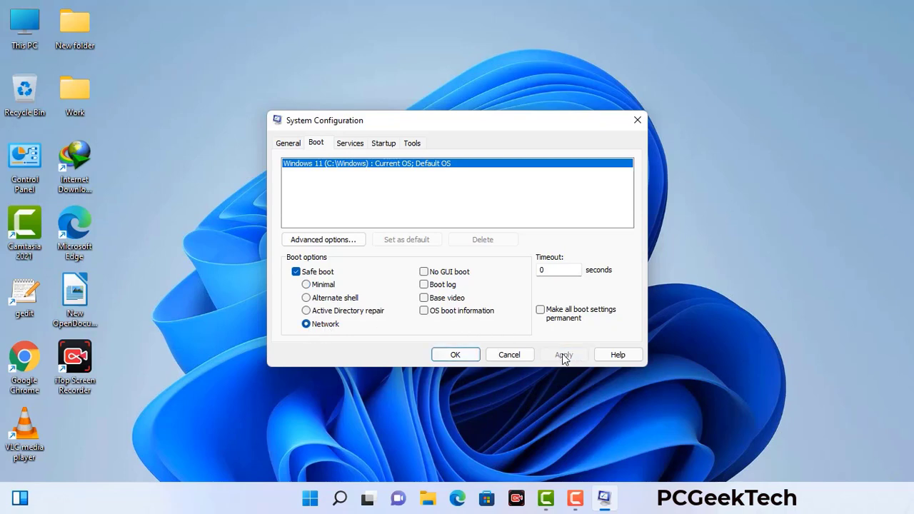
left_click(455, 355)
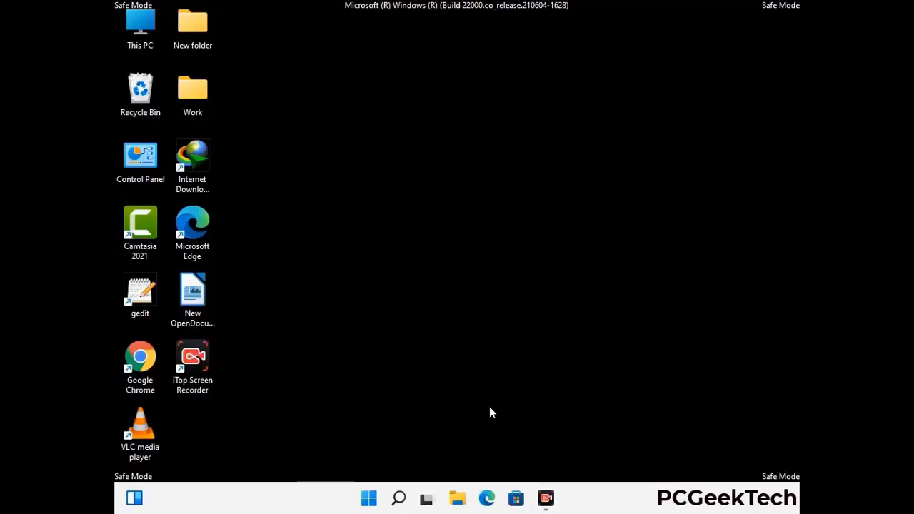
Turn on 'Show hidden files, folders, and drives' in File Explorer Options, then close Control Panel.
double_click(141, 169)
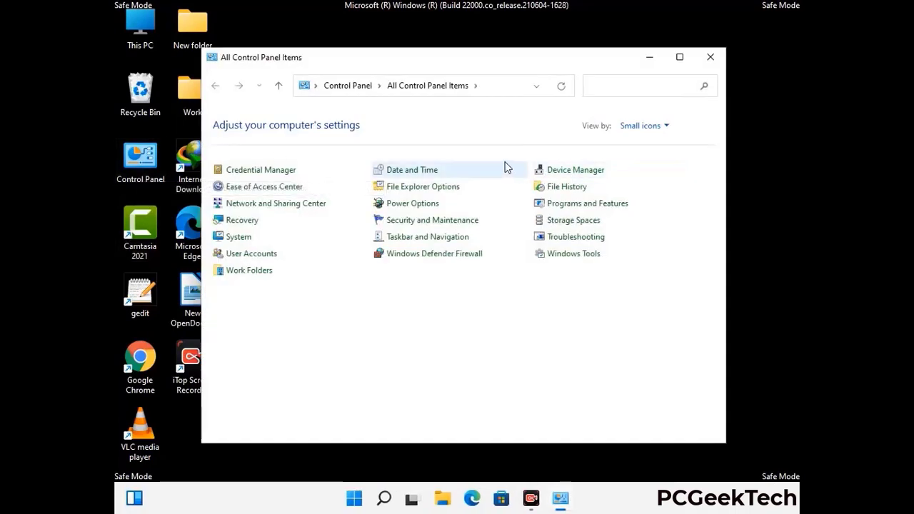
left_click(440, 192)
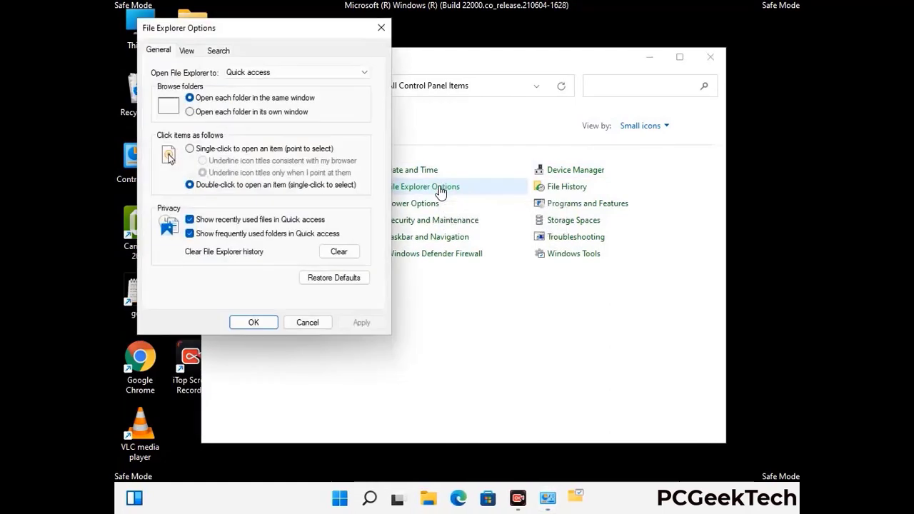
left_click(188, 50)
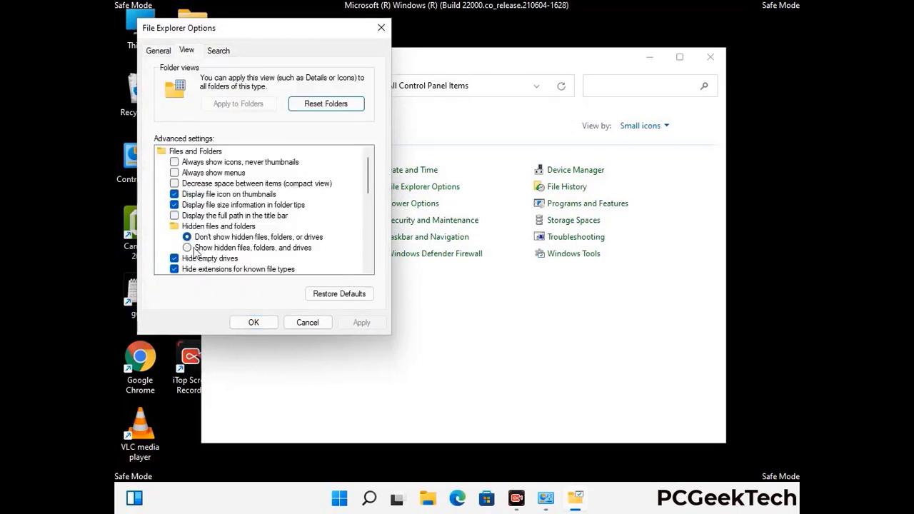
left_click(187, 248)
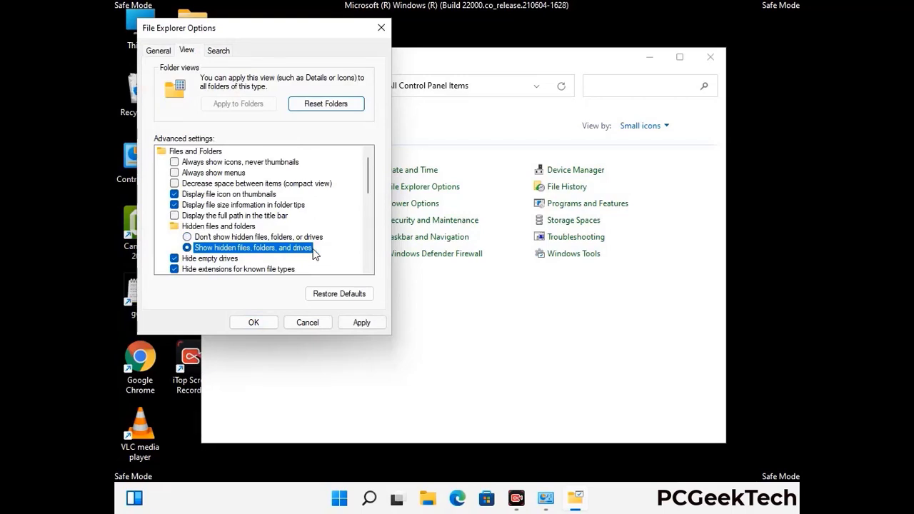
left_click(361, 323)
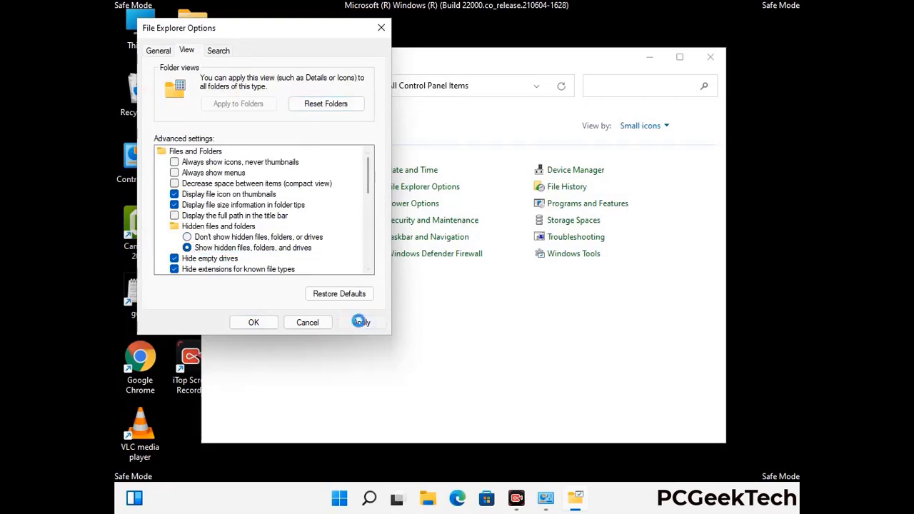
left_click(243, 323)
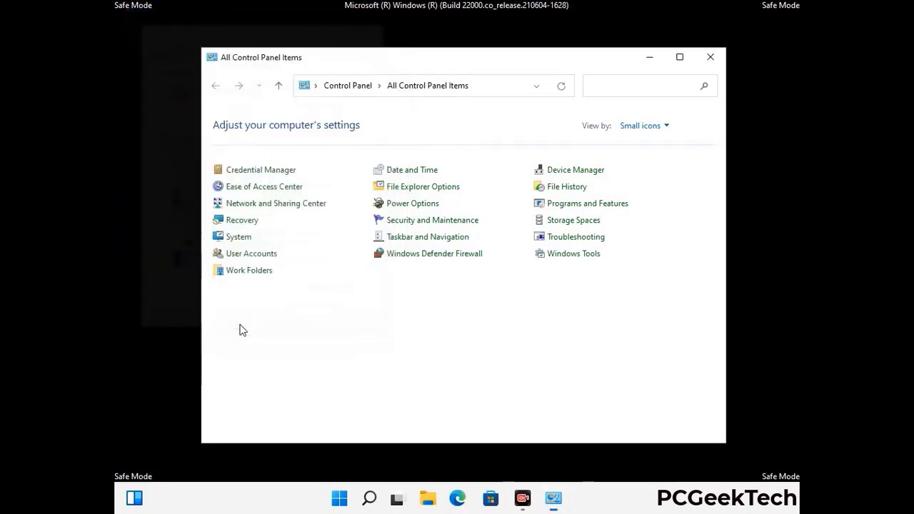
left_click(709, 57)
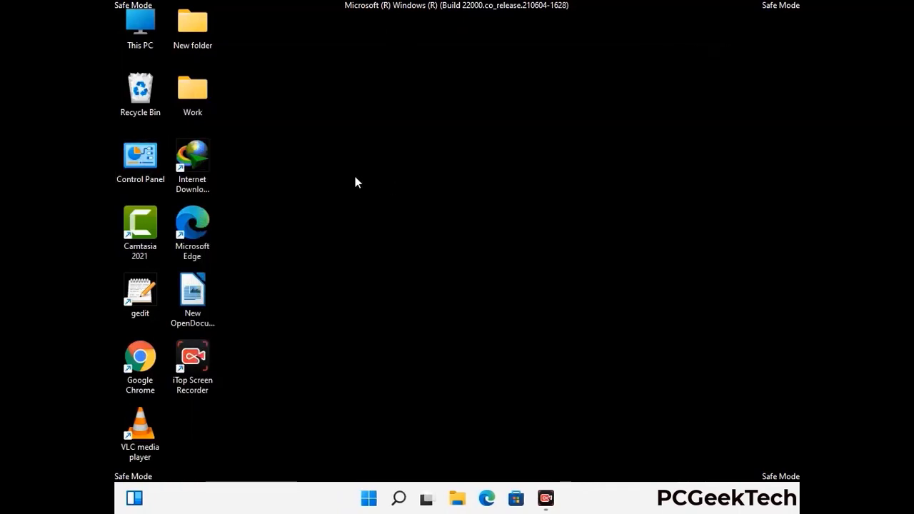
Browse from This PC to C:\Windows\System32\drivers\etc.
double_click(135, 44)
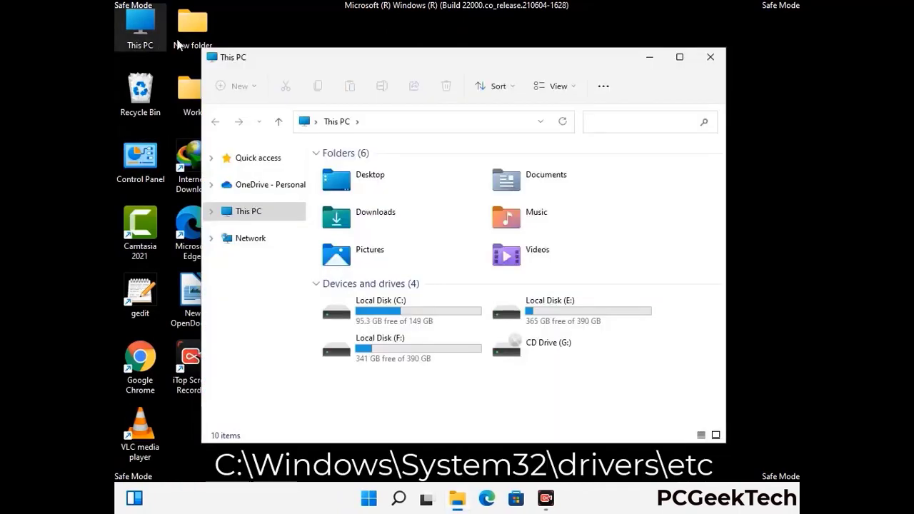
double_click(400, 312)
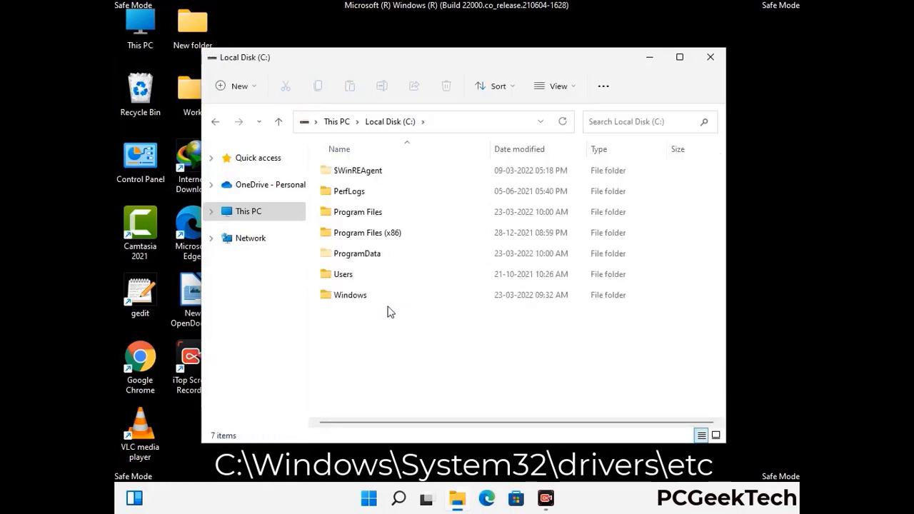
left_click(343, 301)
double_click(343, 301)
scroll(457, 306, "down", 5)
scroll(451, 309, "down", 12)
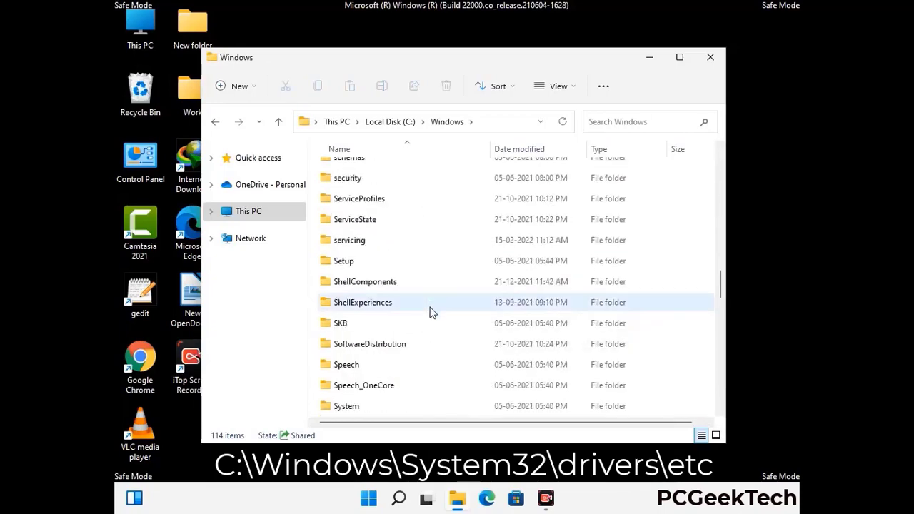
scroll(431, 312, "down", 3)
double_click(349, 302)
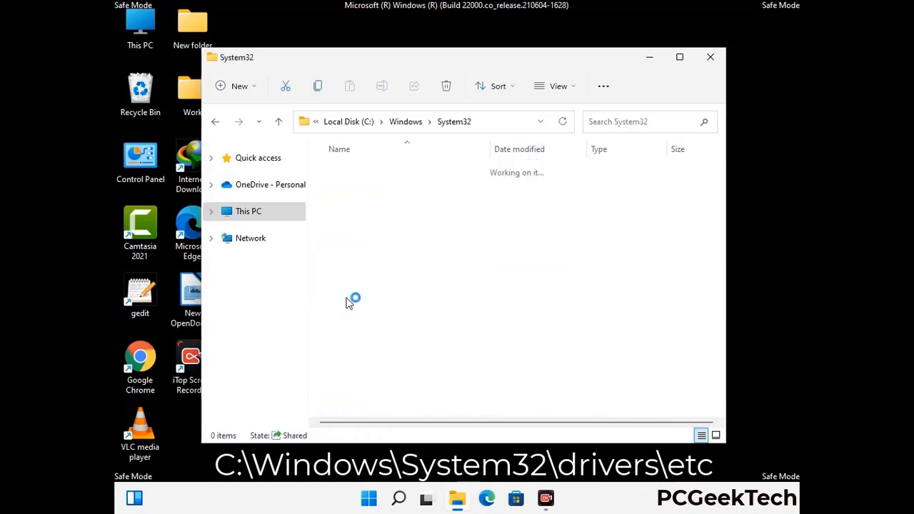
scroll(393, 310, "down", 5)
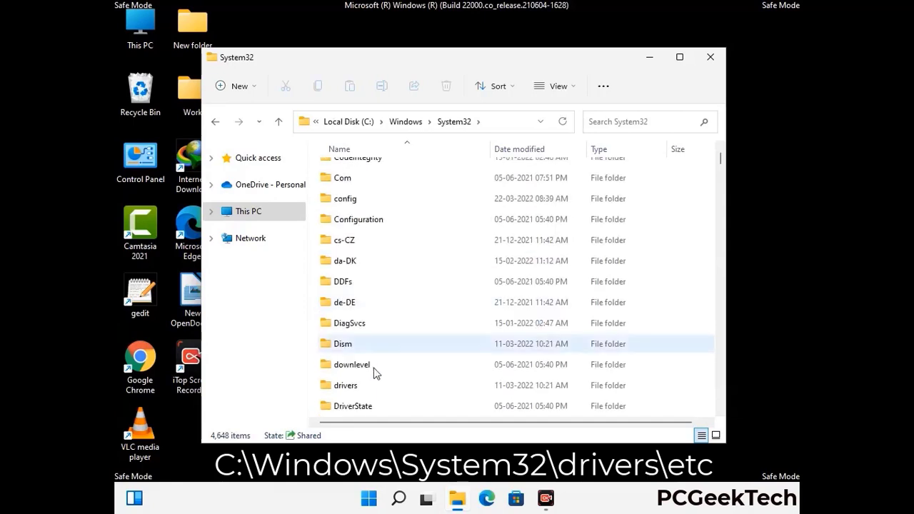
double_click(351, 386)
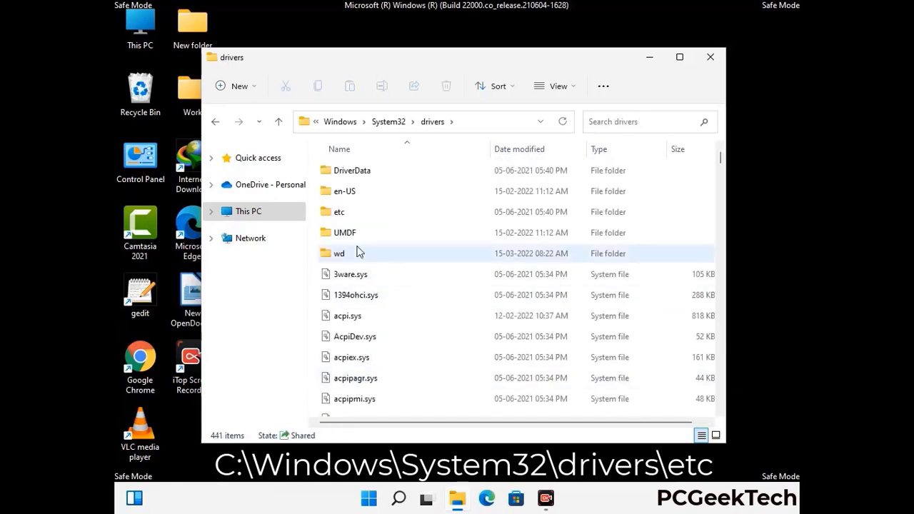
double_click(339, 212)
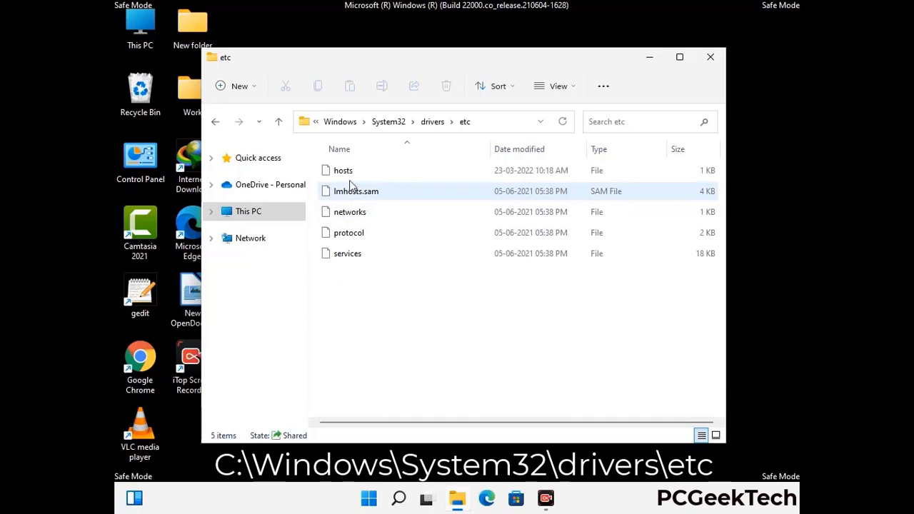
Open the hosts file with Notepad.
left_click(349, 172)
double_click(349, 176)
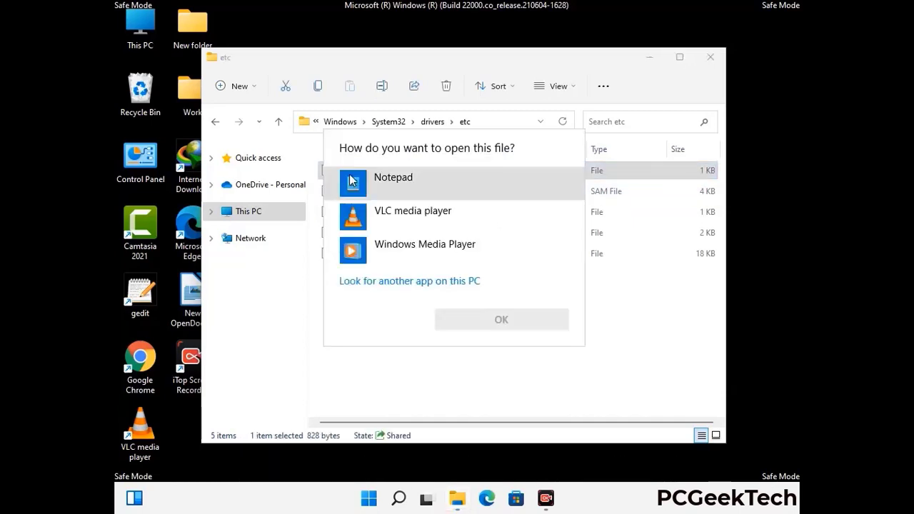
left_click(413, 182)
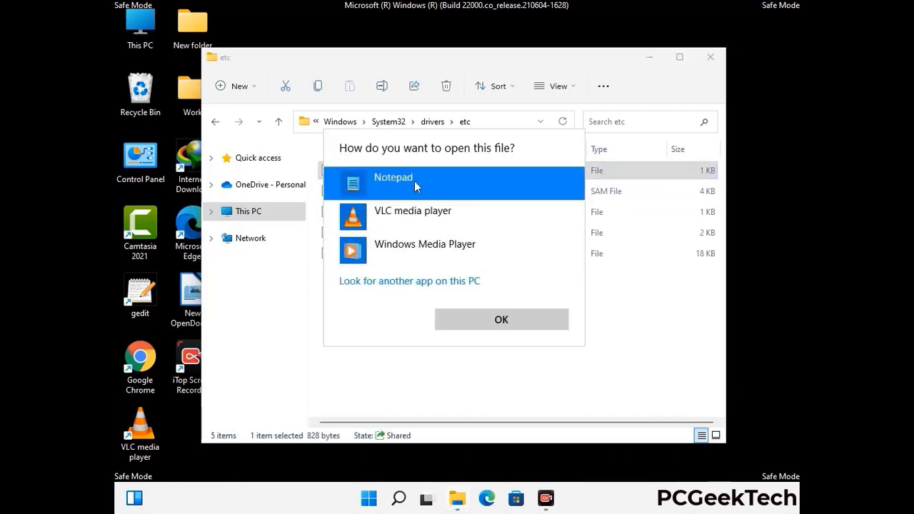
left_click(502, 321)
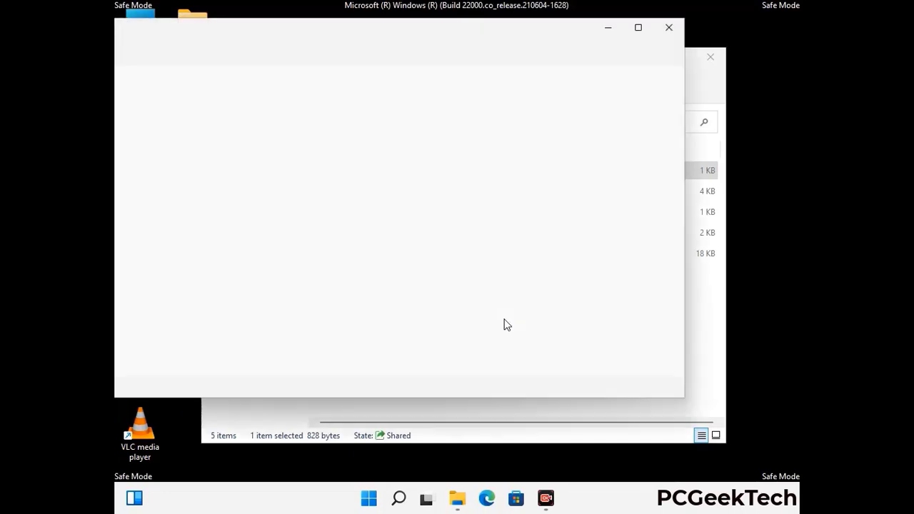
Add a new line after the localhost entries in hosts and save the file.
left_click_drag(392, 40, 493, 45)
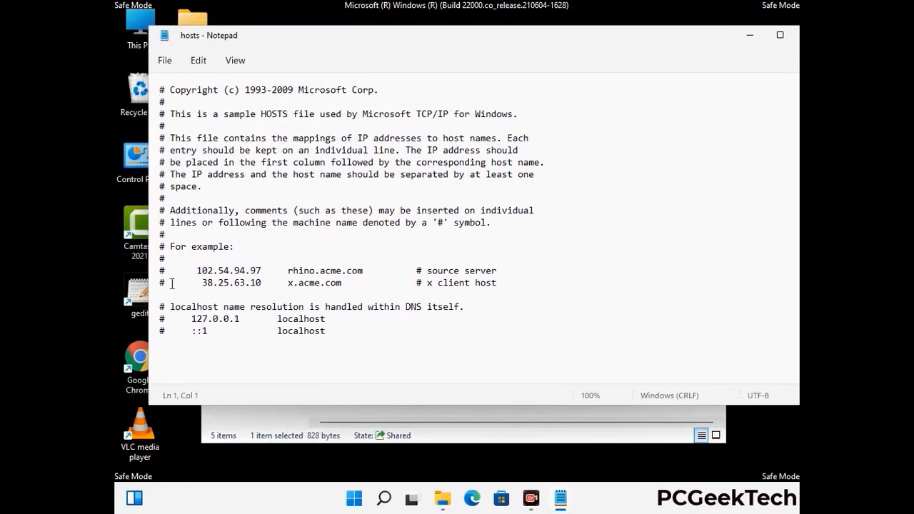
left_click(342, 336)
key("Return")
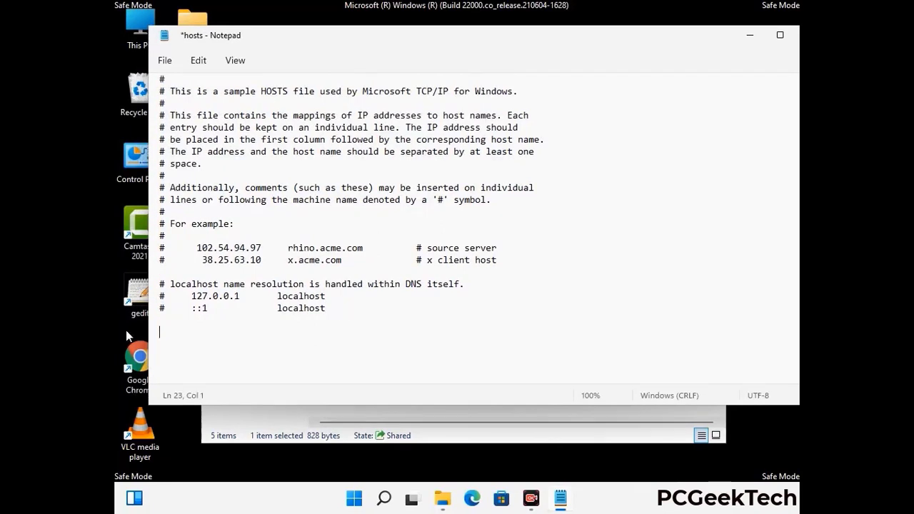
left_click(164, 61)
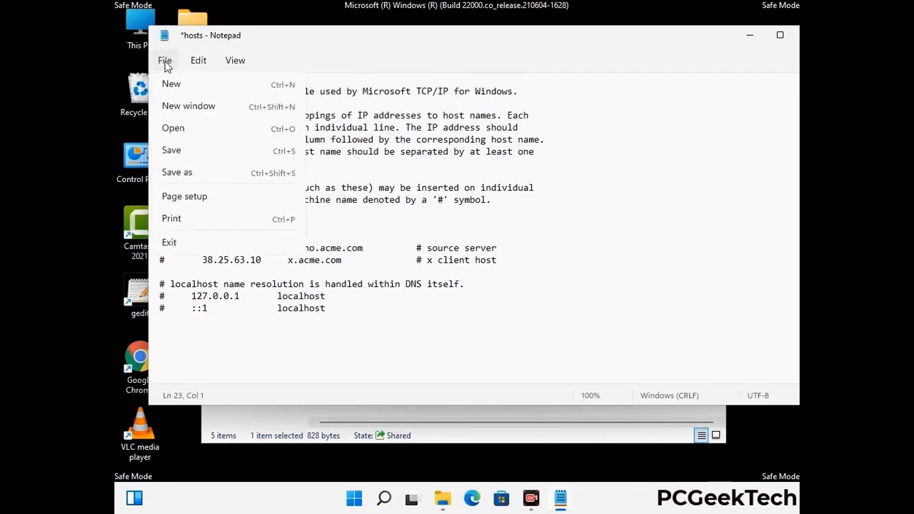
left_click(171, 152)
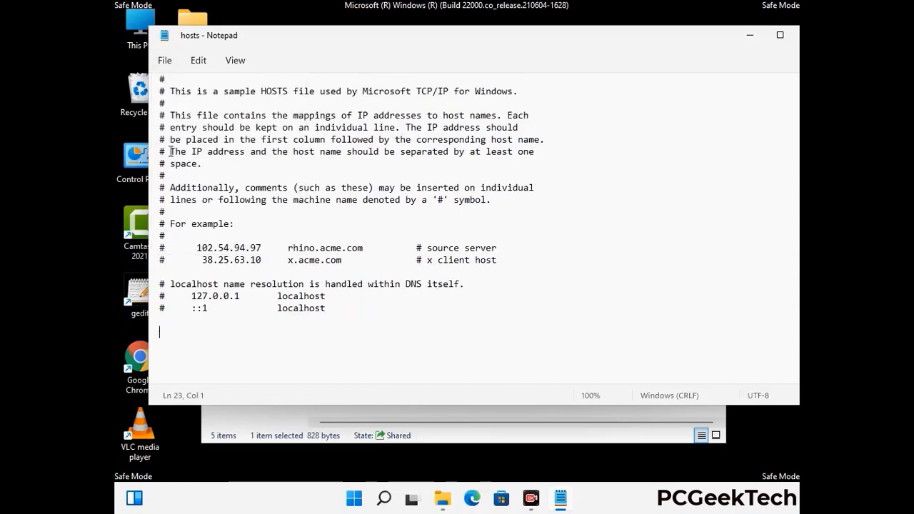
Close Notepad and the etc folder window.
left_click_drag(689, 41, 585, 43)
left_click(704, 41)
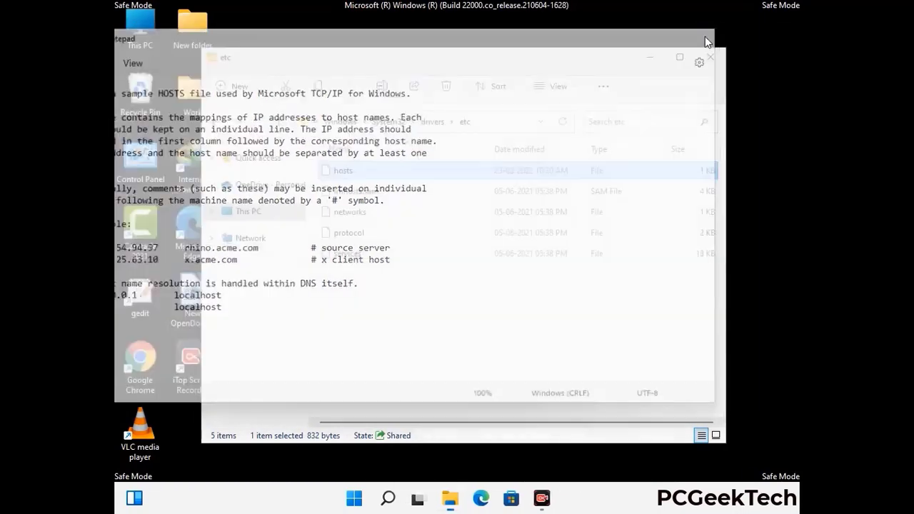
left_click(712, 51)
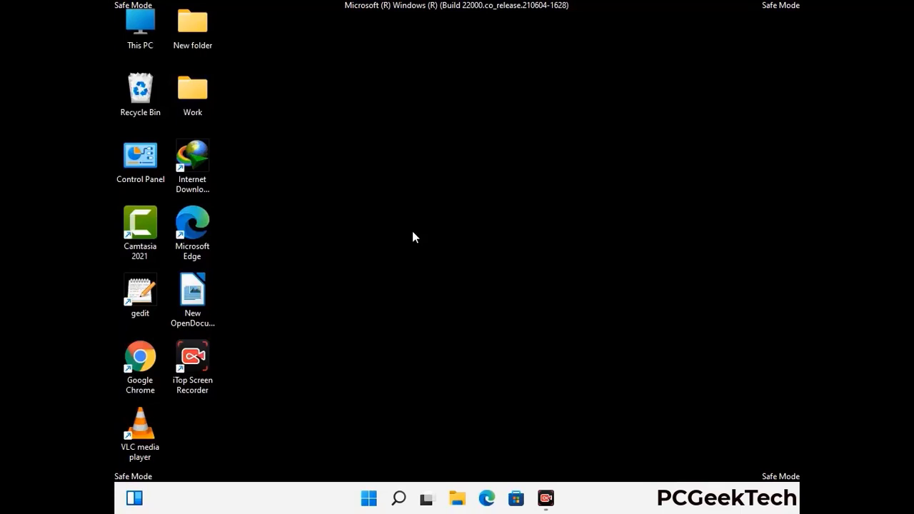
Open the AppData\Roaming folder by running %appdata%.
key("super+r")
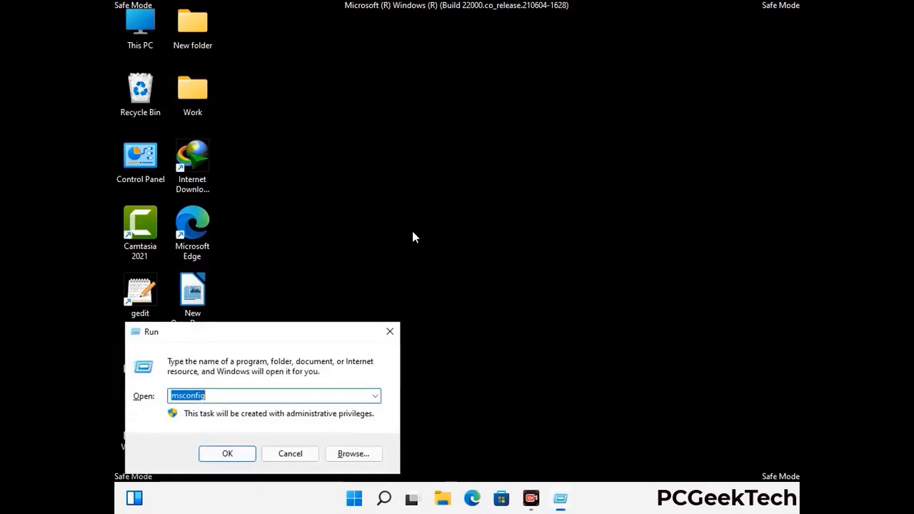
left_click_drag(261, 328, 426, 142)
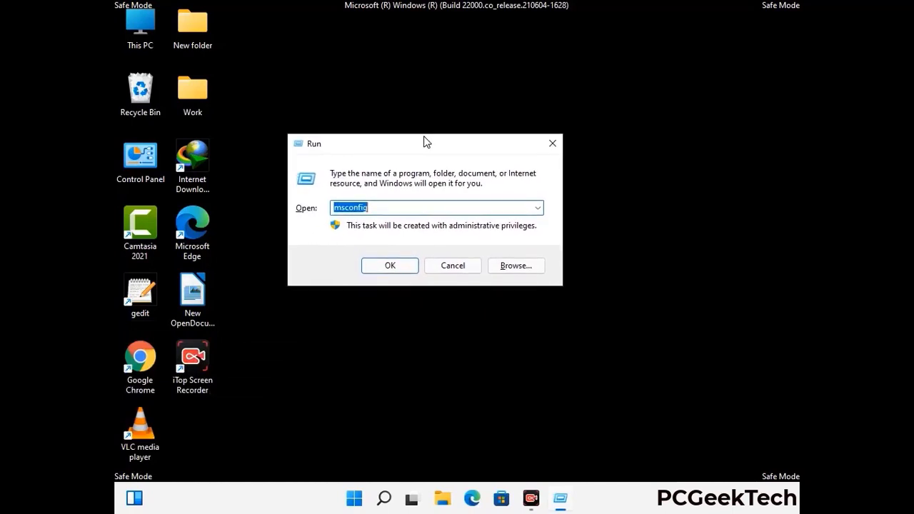
type("%")
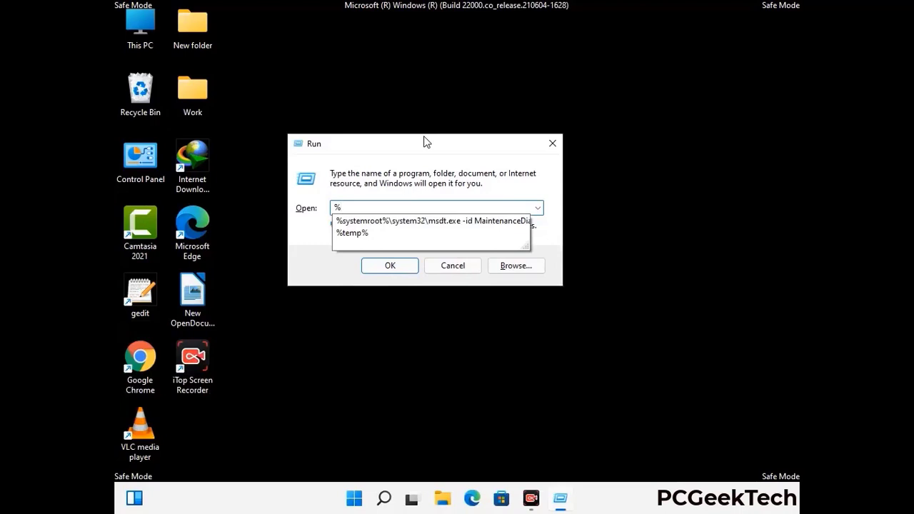
type("appdata%")
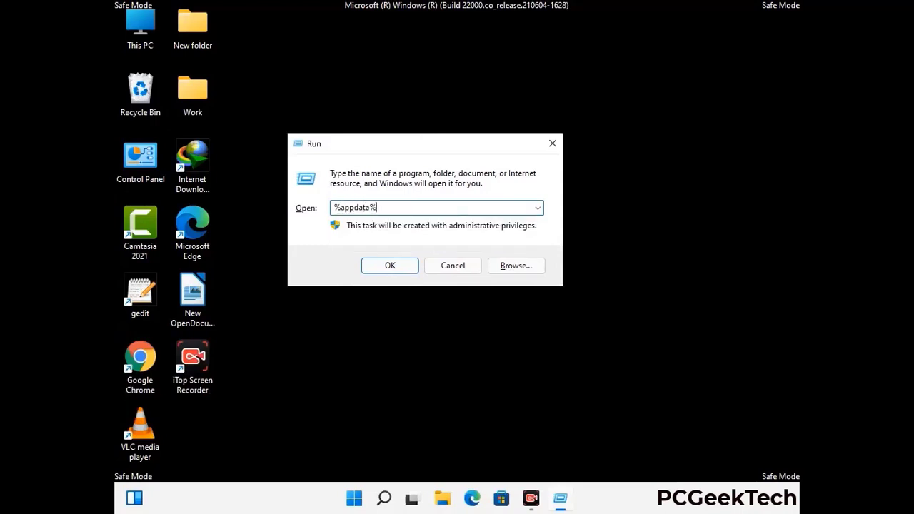
key("Return")
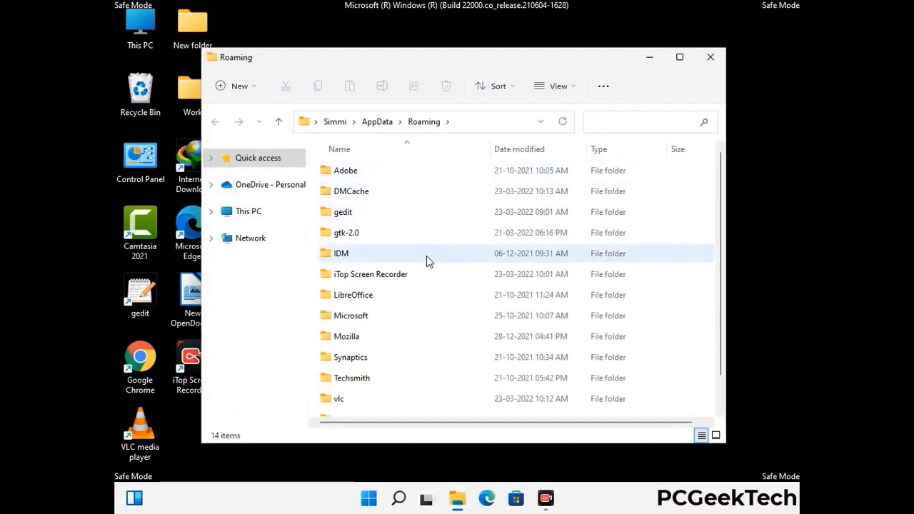
Delete the Zoom folder from Roaming and close the window.
scroll(431, 257, "down", 1)
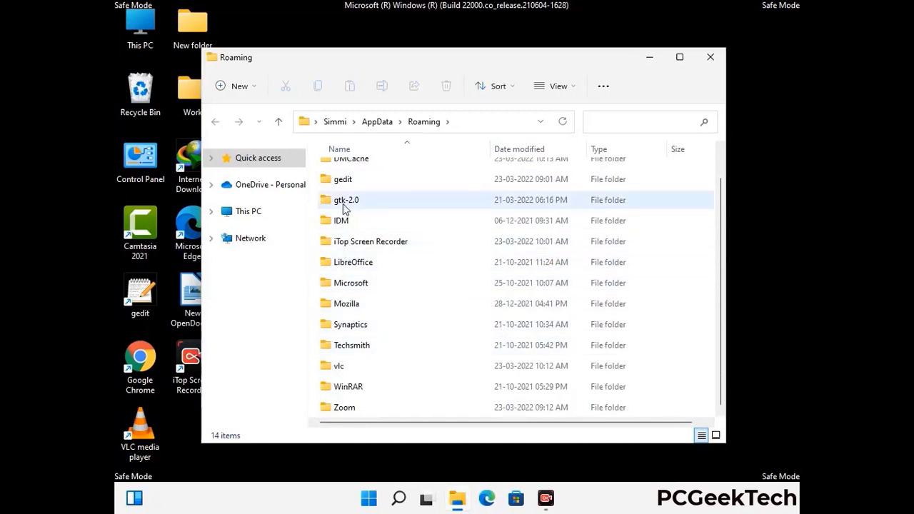
scroll(350, 207, "up", 1)
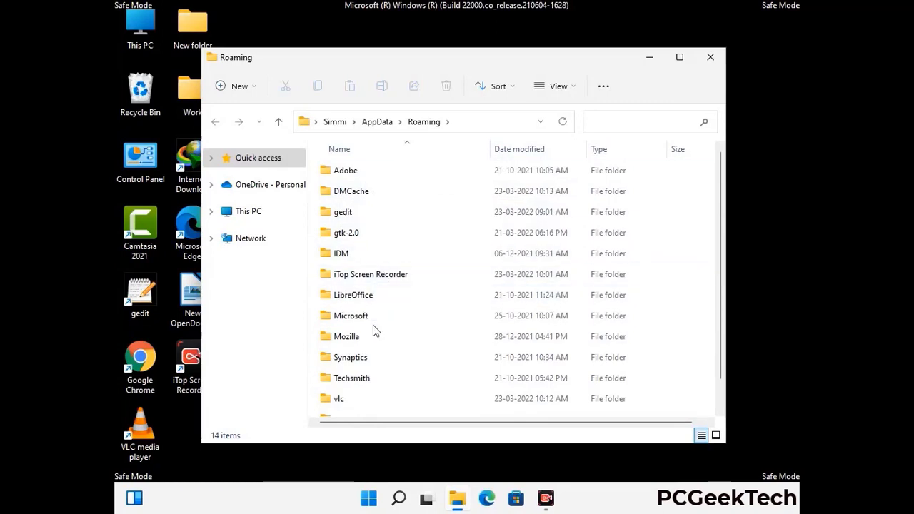
scroll(368, 357, "down", 1)
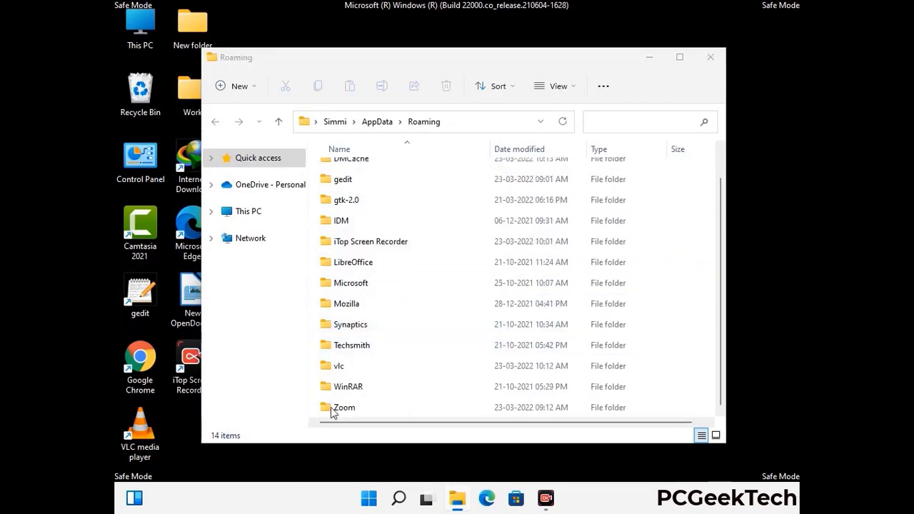
left_click(511, 403)
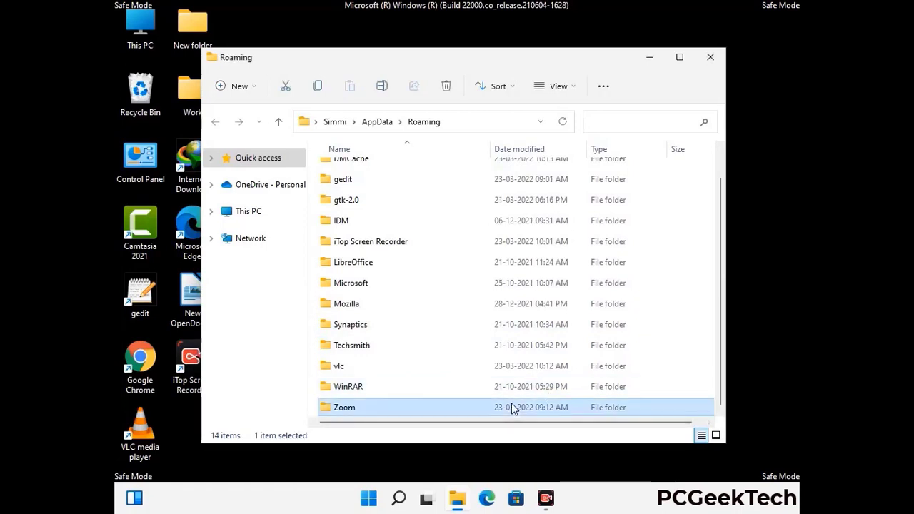
left_click(446, 86)
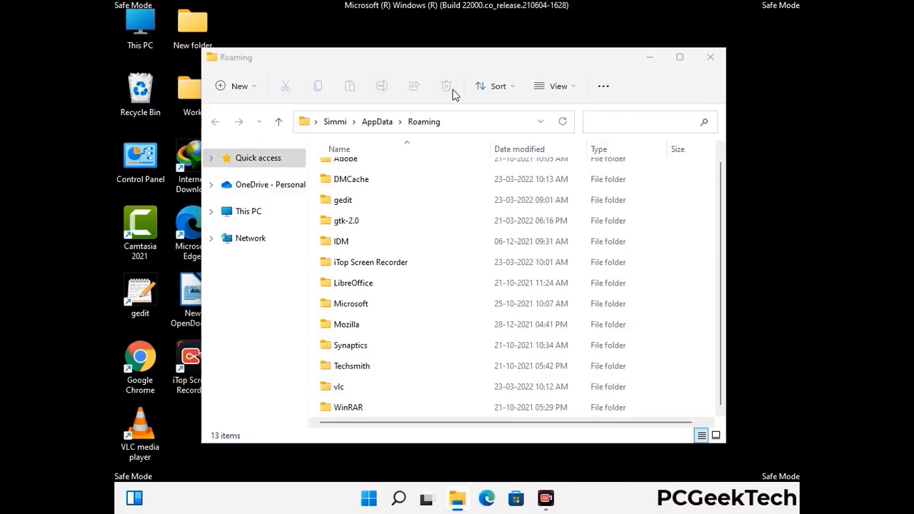
left_click(708, 60)
left_click(708, 61)
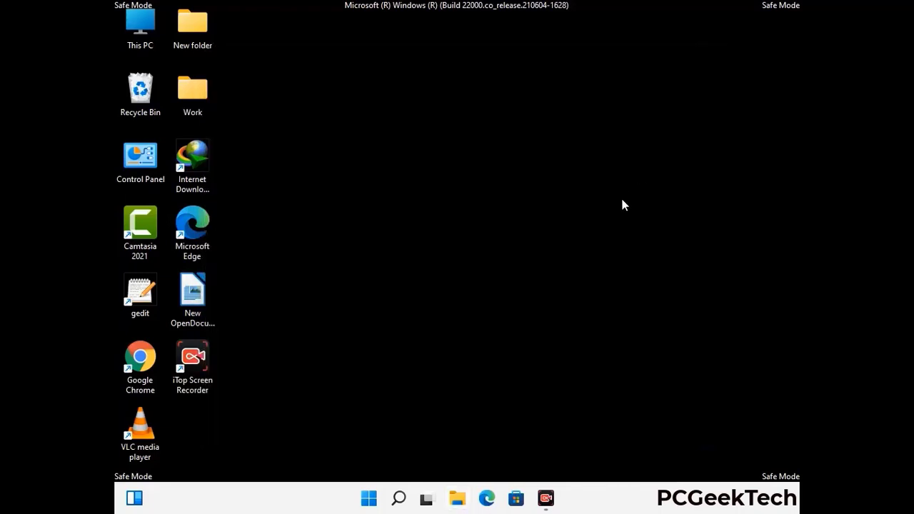
Open the AppData\Local folder by running %LocalAppData%.
key("super+r")
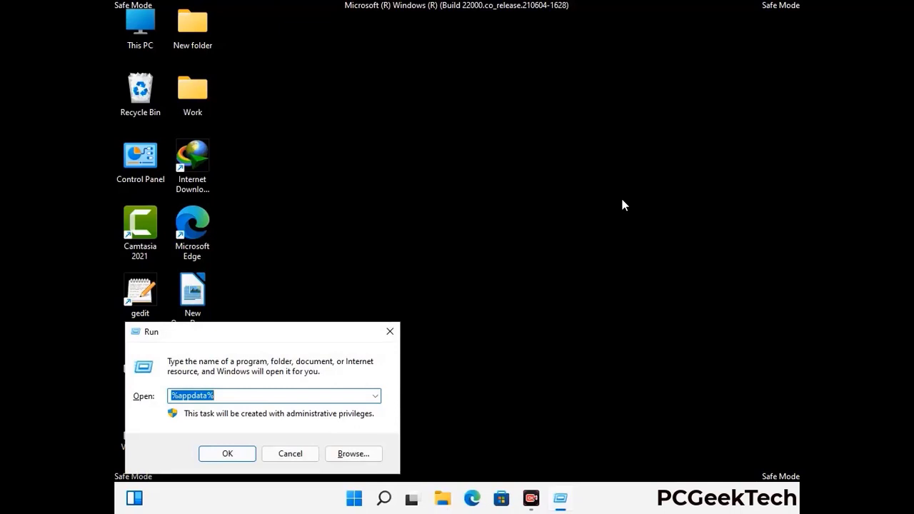
left_click_drag(285, 346, 479, 181)
type("%Local")
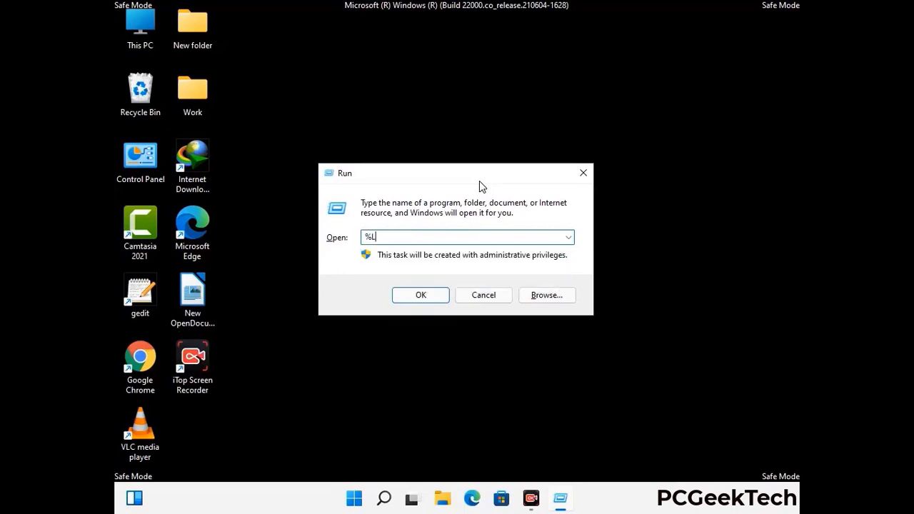
type("App")
key("Return")
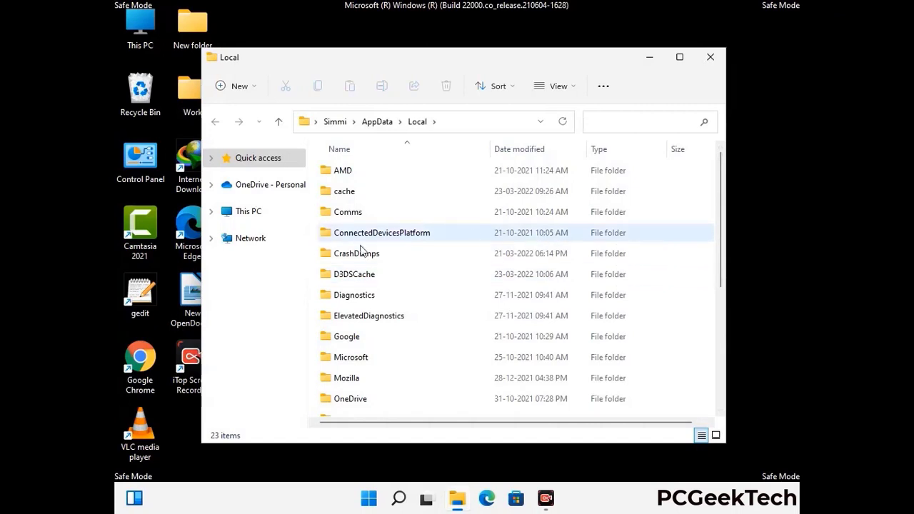
Send the Mozilla folder to the Recycle Bin and close the Local window.
scroll(381, 321, "down", 1)
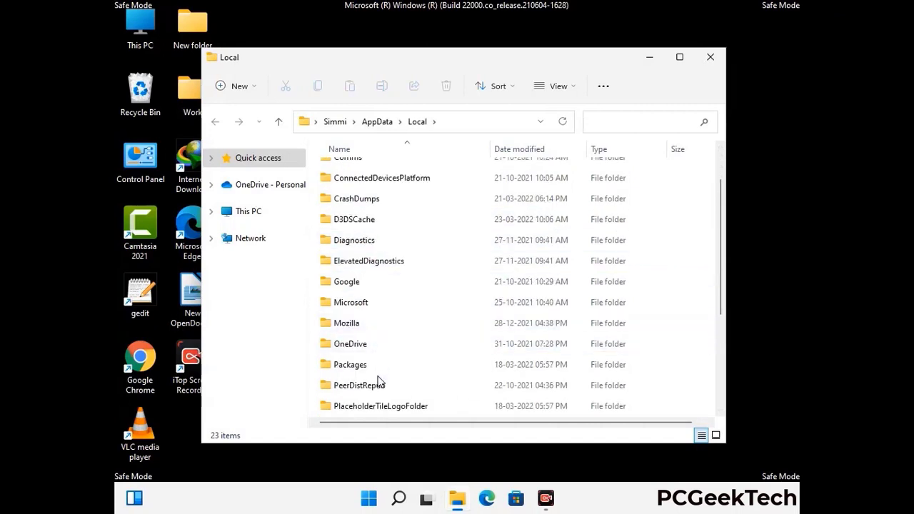
left_click(357, 325)
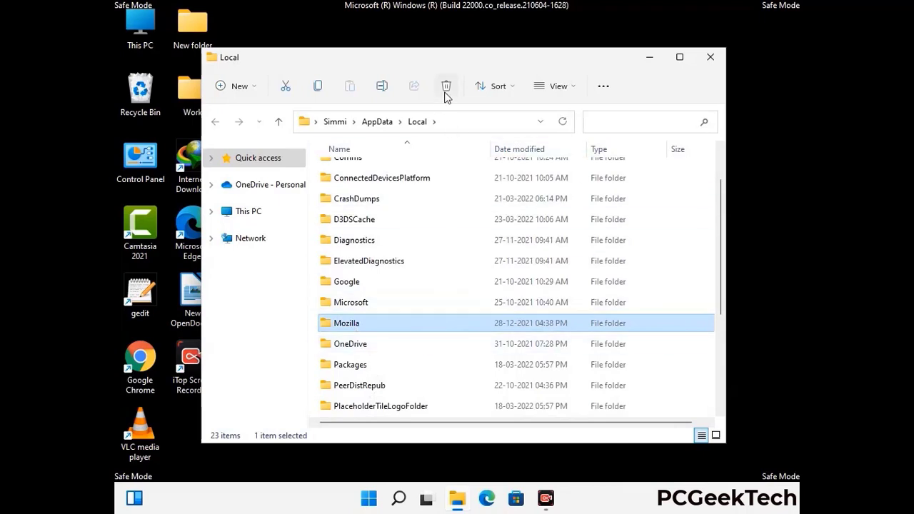
left_click(445, 93)
left_click(444, 89)
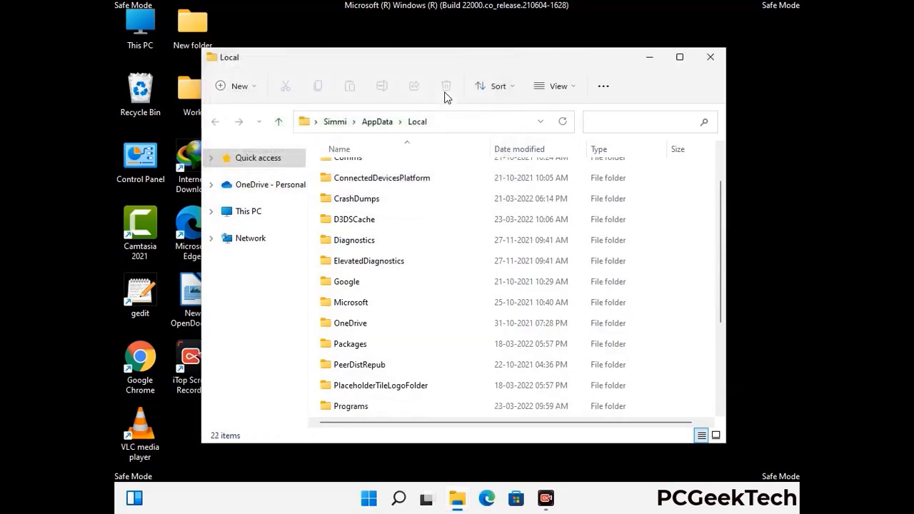
left_click(711, 64)
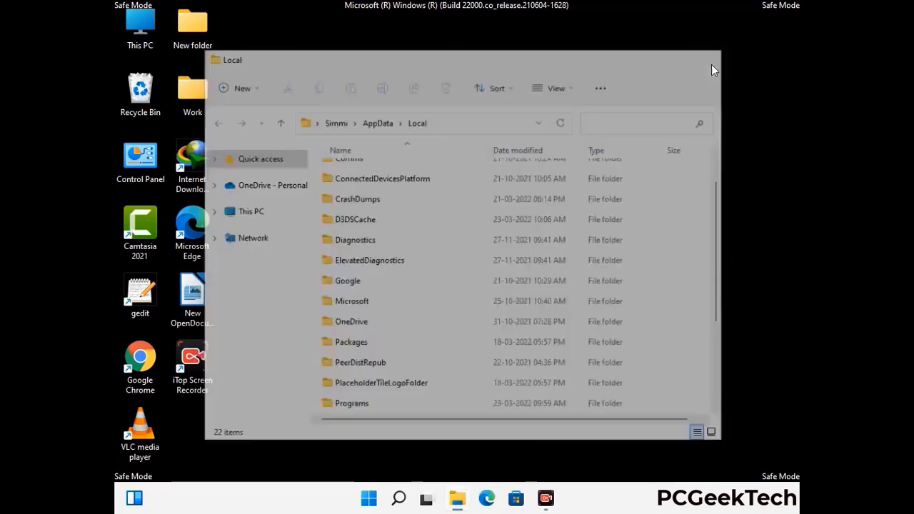
Open the ProgramData folder from the Run box.
key("super+r")
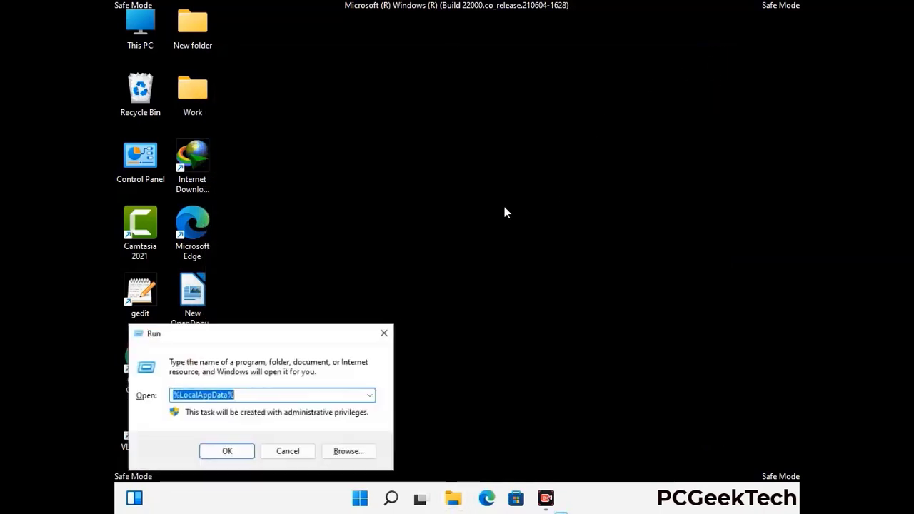
left_click_drag(235, 342, 420, 191)
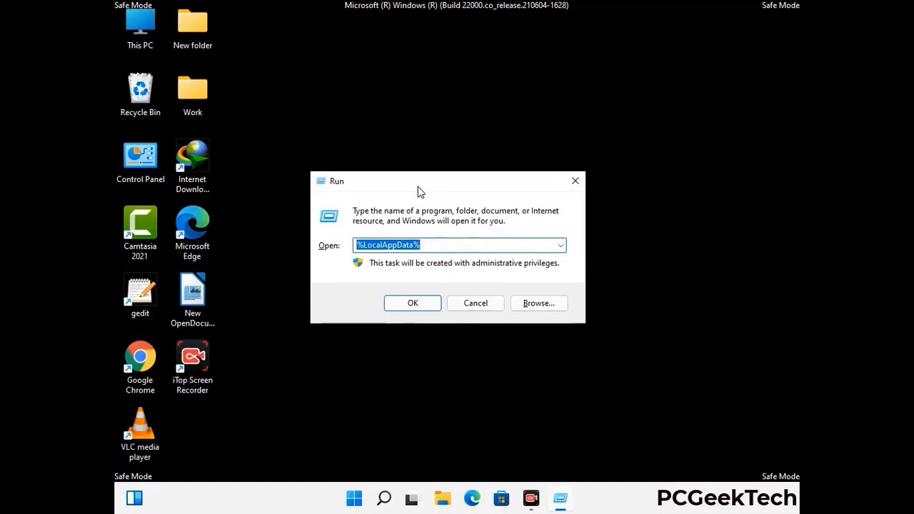
type("%")
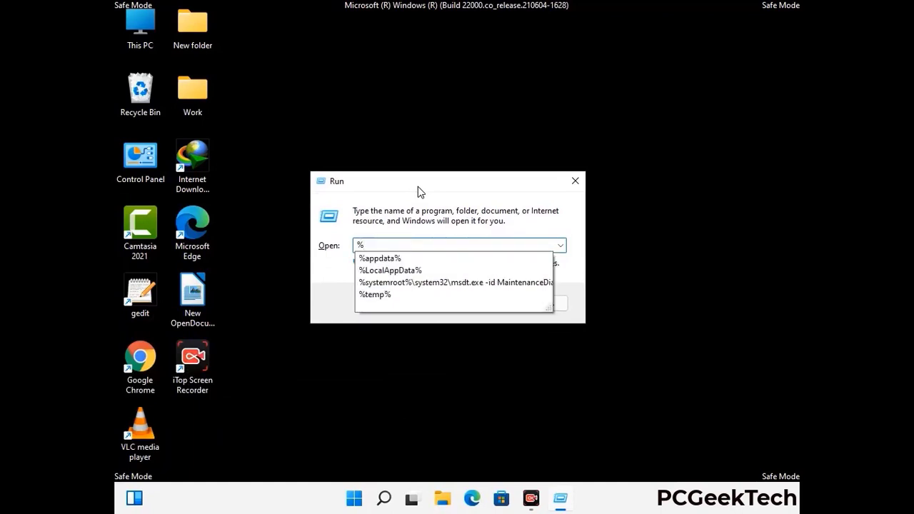
type("ProgramData%")
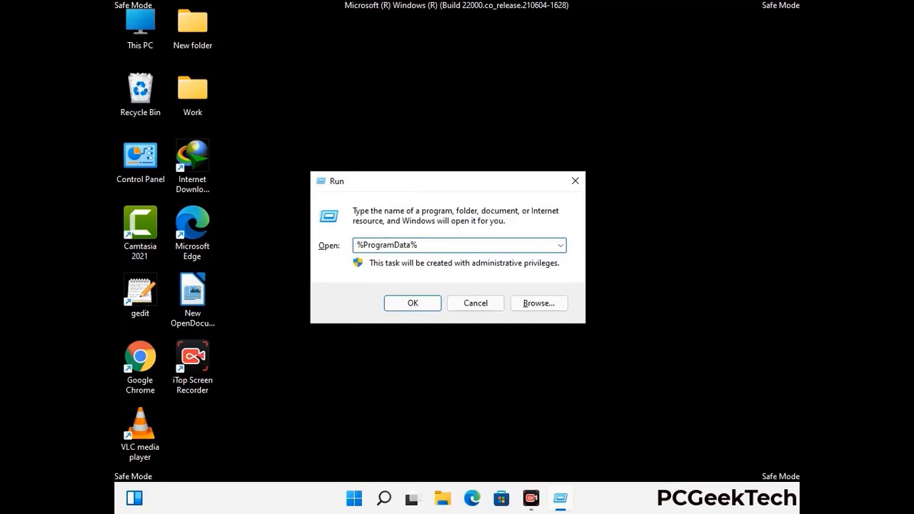
key("Return")
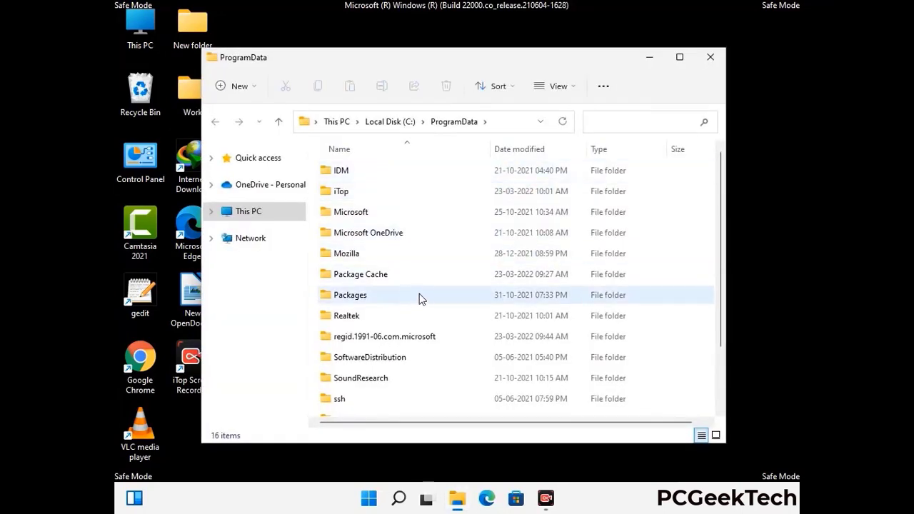
Delete the Mozilla folder from ProgramData and close the window.
scroll(420, 302, "down", 1)
scroll(418, 321, "down", 1)
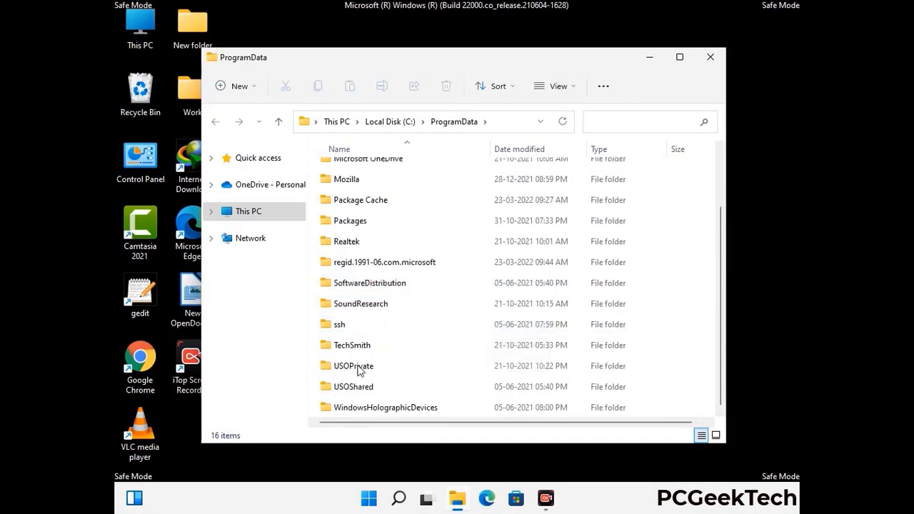
left_click(347, 179)
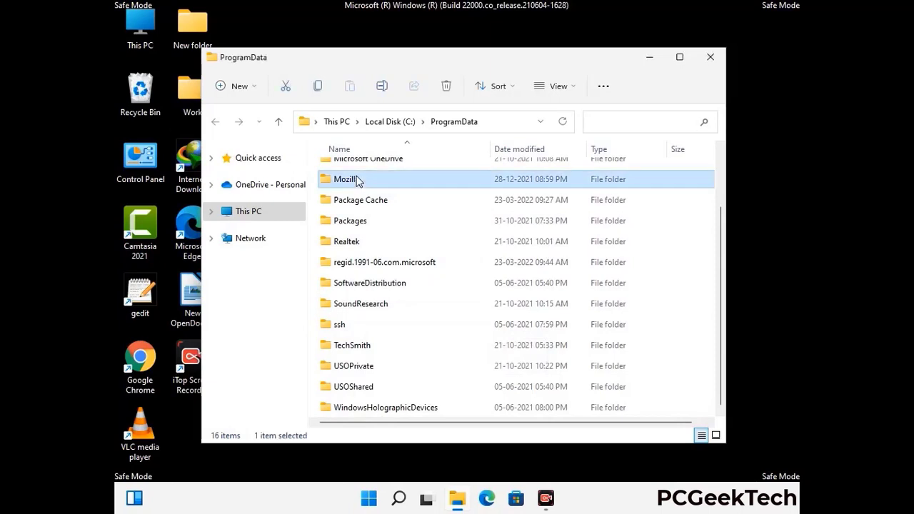
left_click(447, 86)
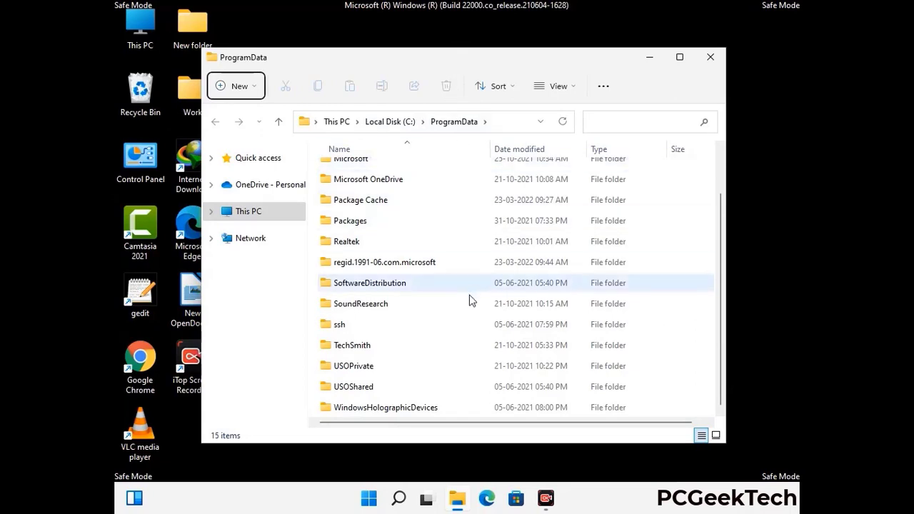
scroll(469, 302, "up", 2)
left_click(717, 60)
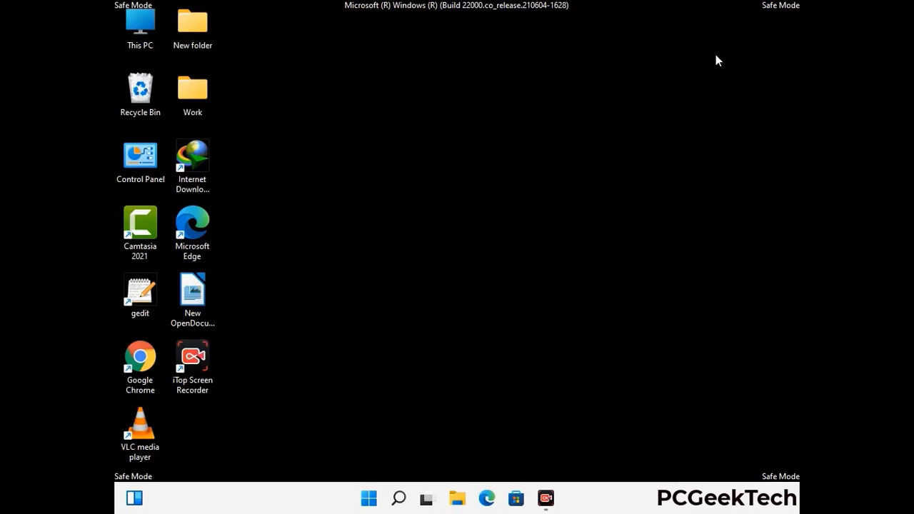
key("super+r")
left_click_drag(299, 332, 474, 181)
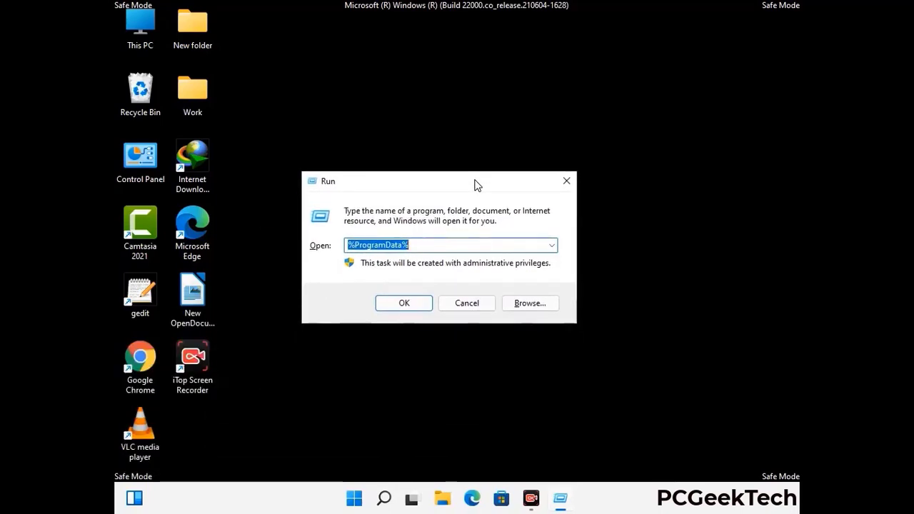
type("%Wi")
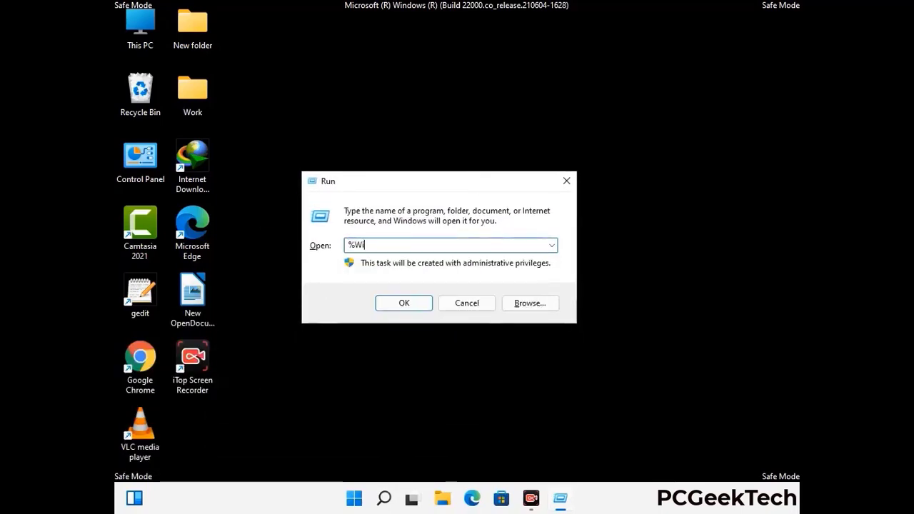
type("nDir%")
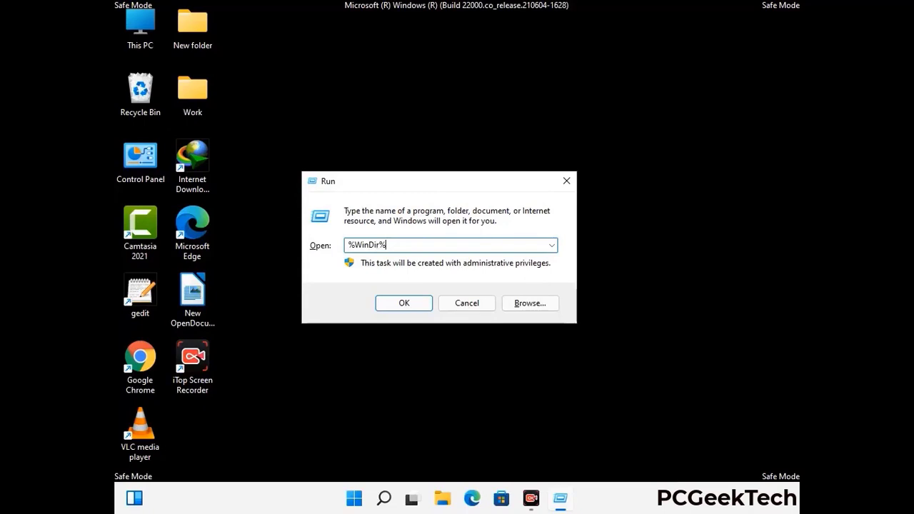
key("Return")
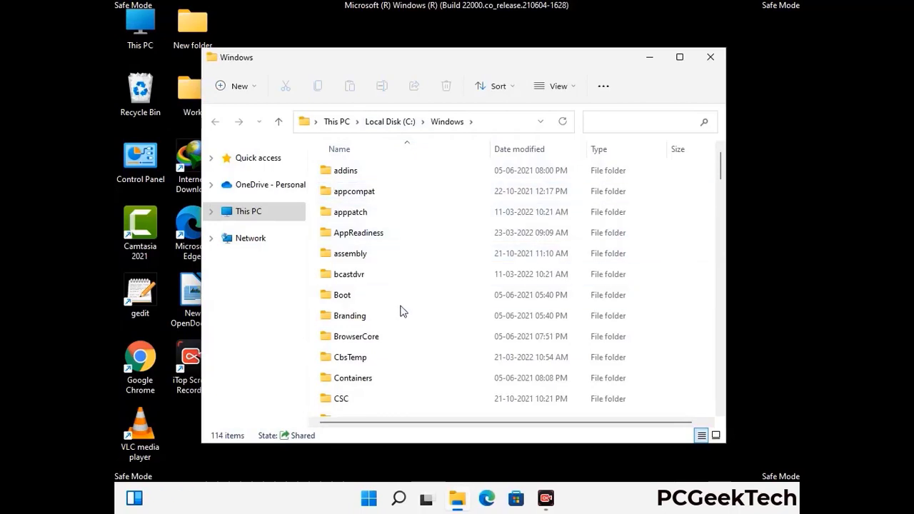
scroll(401, 314, "down", 1)
scroll(401, 316, "down", 2)
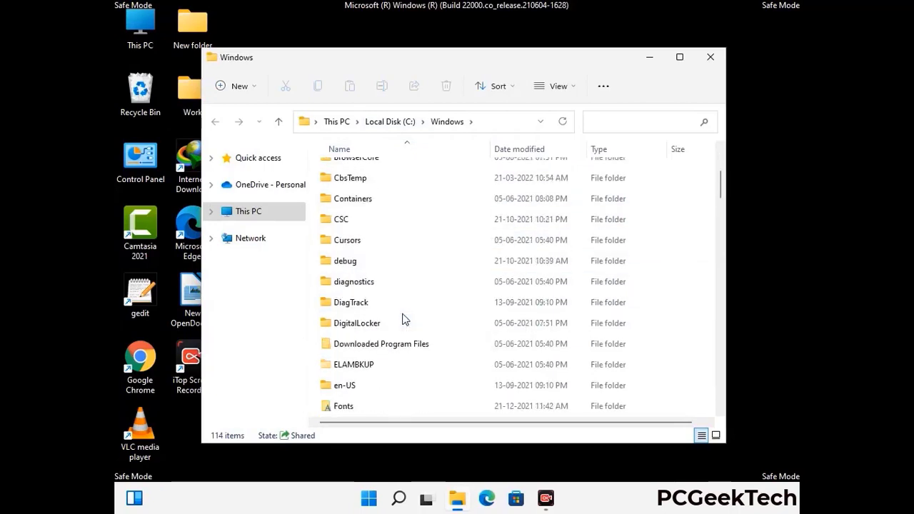
scroll(403, 320, "down", 1)
scroll(402, 321, "down", 5)
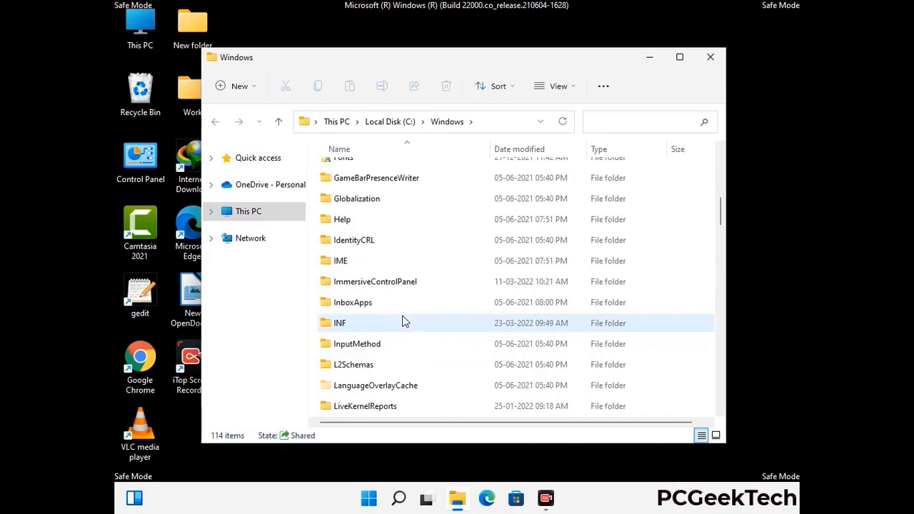
scroll(402, 323, "down", 4)
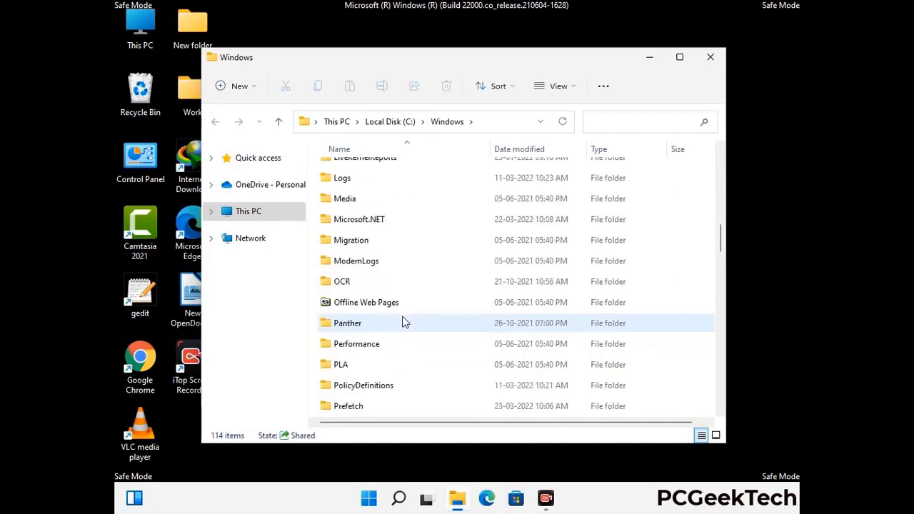
scroll(402, 323, "down", 6)
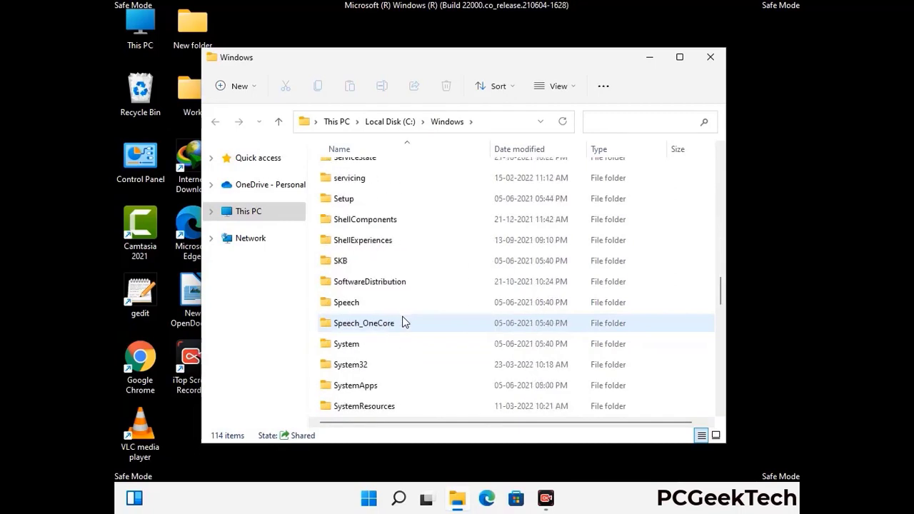
scroll(402, 323, "down", 7)
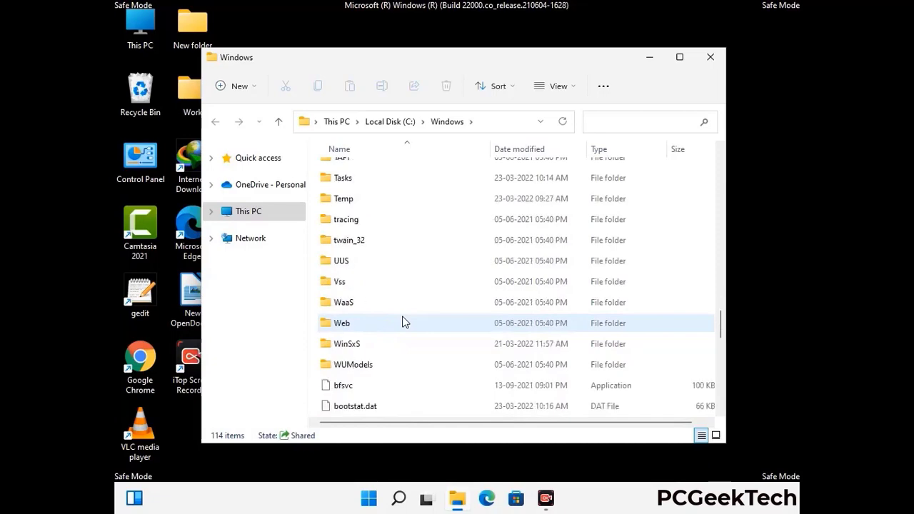
scroll(401, 322, "down", 8)
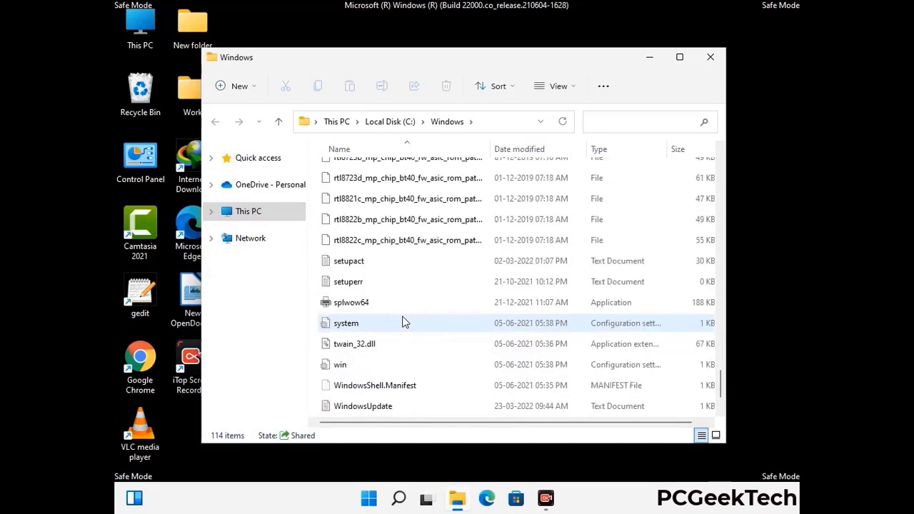
scroll(402, 323, "up", 10)
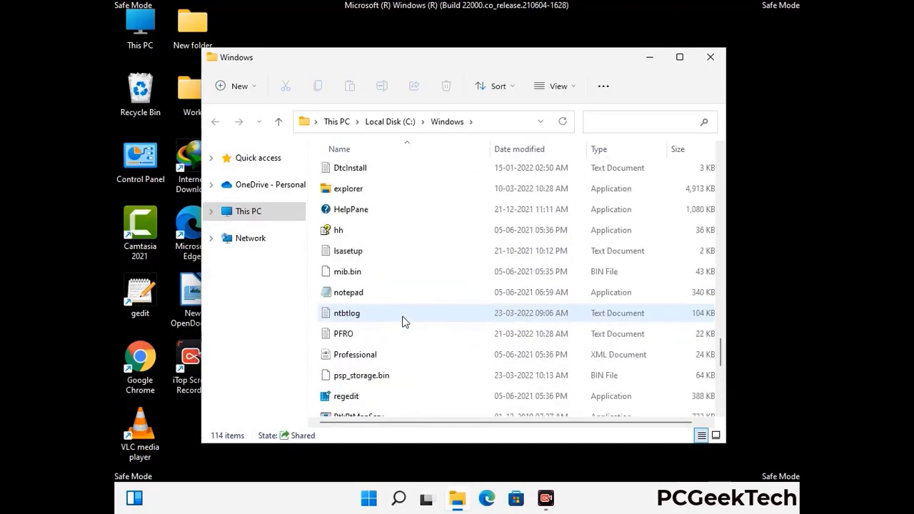
scroll(402, 322, "up", 3)
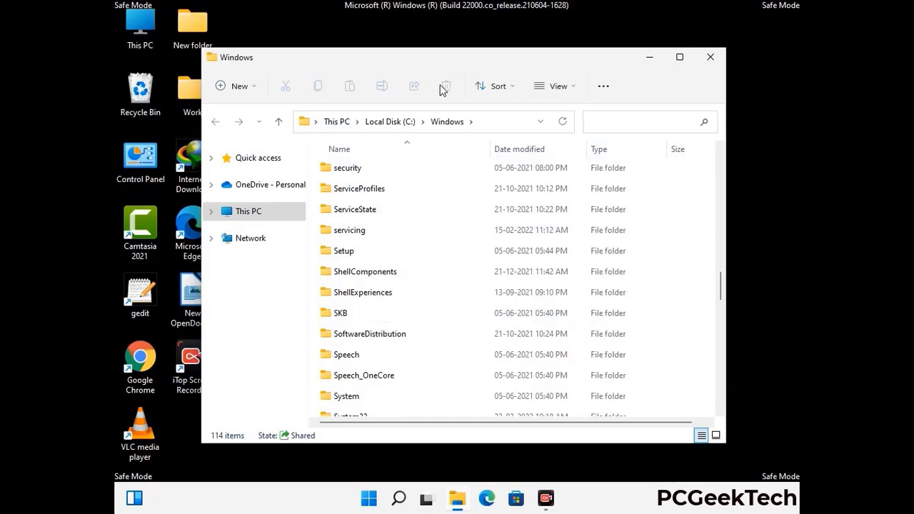
left_click(716, 58)
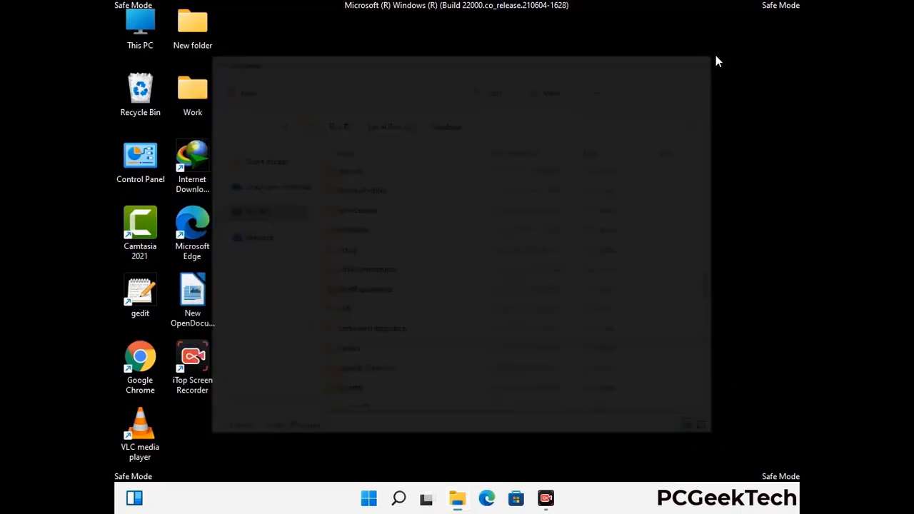
Open the user's Temp folder by running %temp%.
key("super+r")
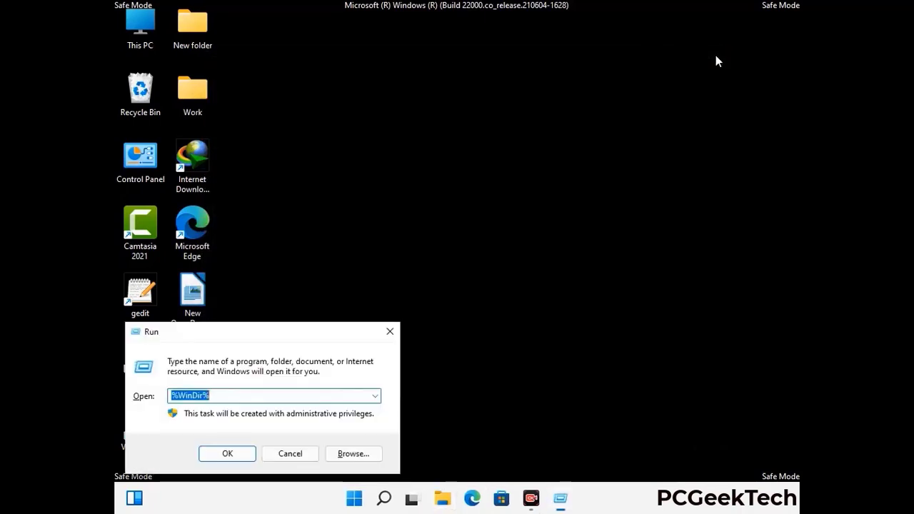
left_click_drag(302, 334, 518, 122)
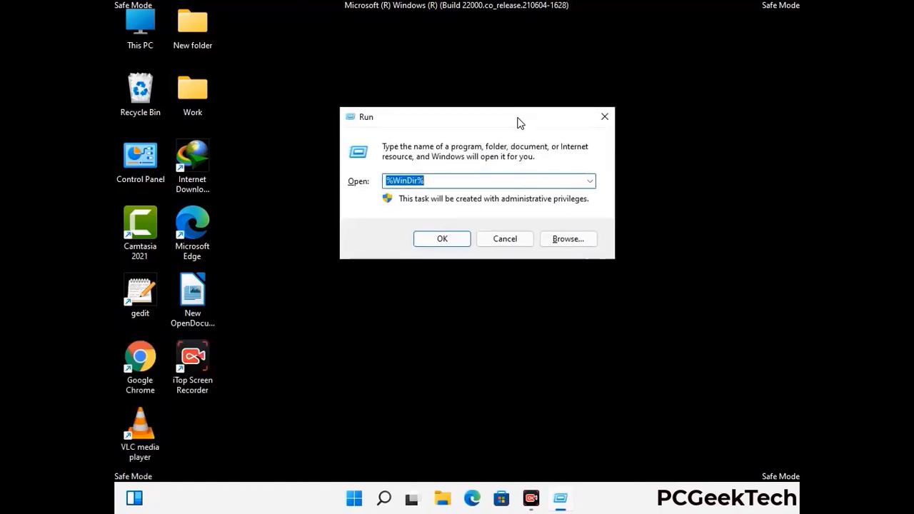
type("%temp%")
left_click(520, 123)
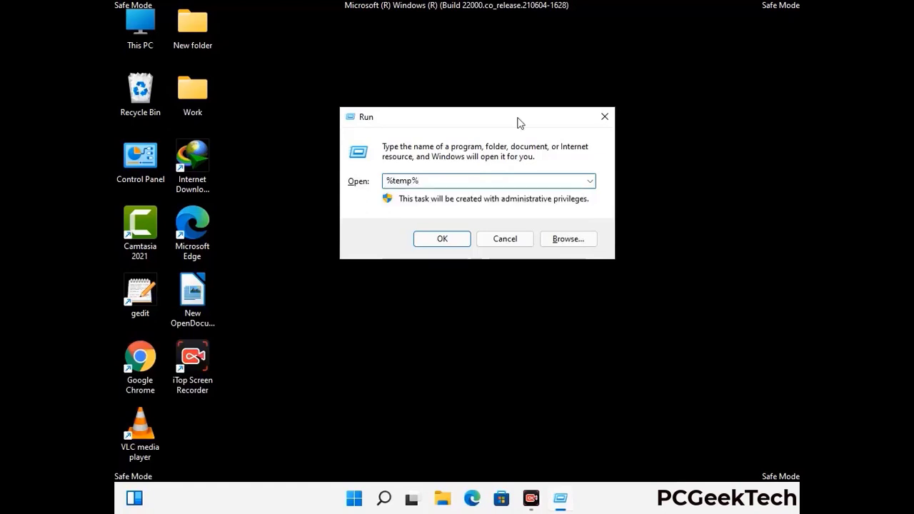
left_click(457, 238)
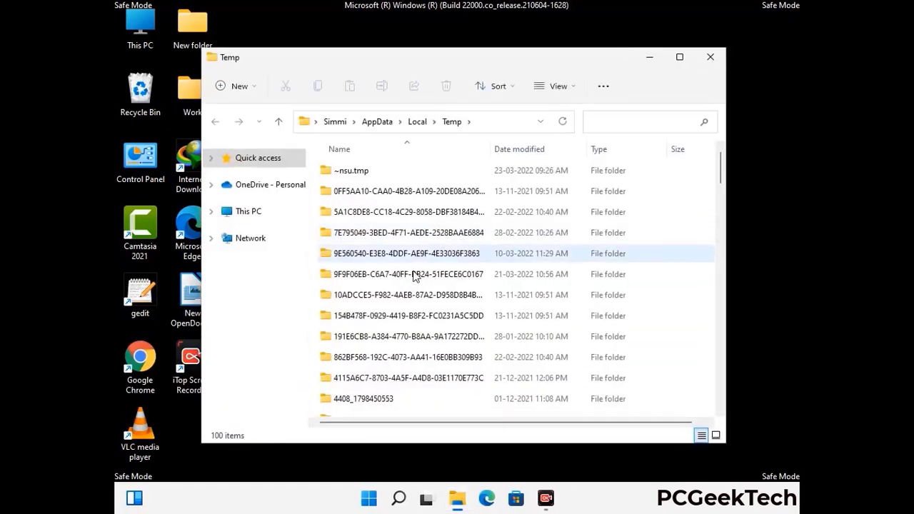
Select all 100 Temp items, delete them, and close the window.
left_click(414, 275)
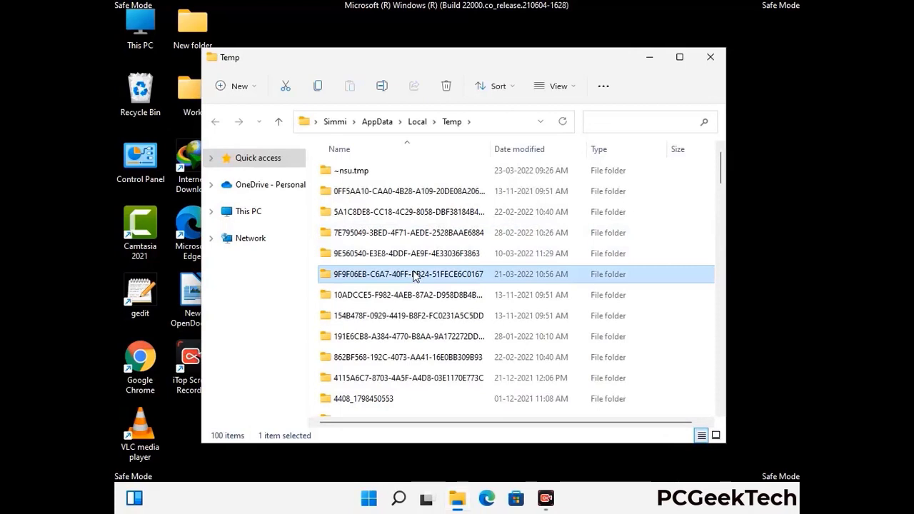
key("ctrl+a")
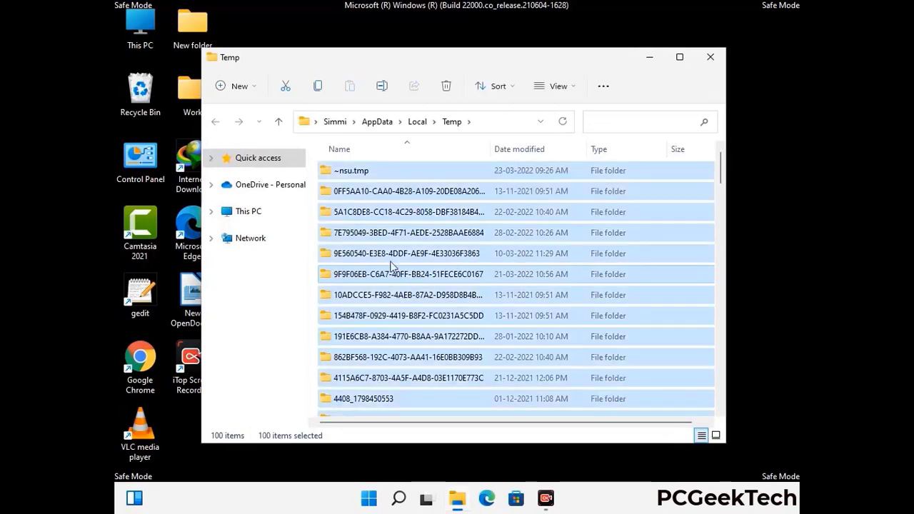
left_click(447, 87)
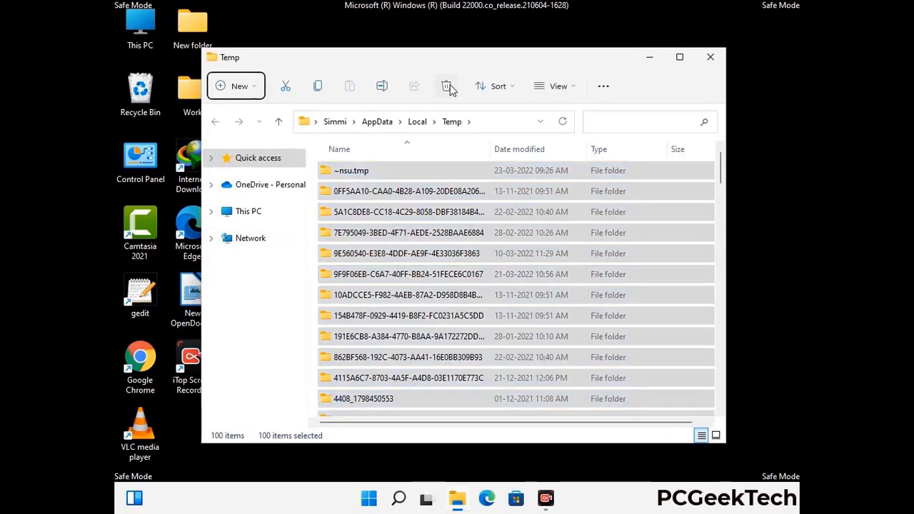
left_click(711, 56)
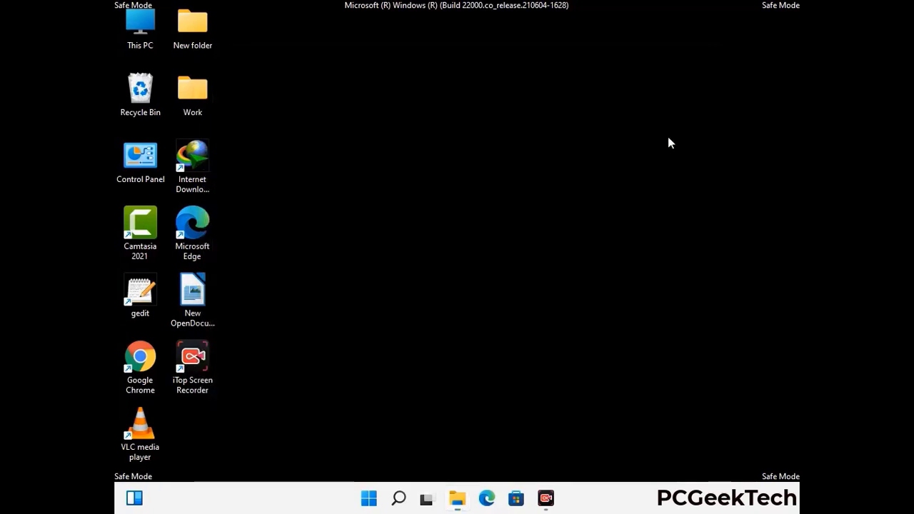
Run 'temp' to open C:\Windows\Temp, delete all six items, and close the window.
key("super+r")
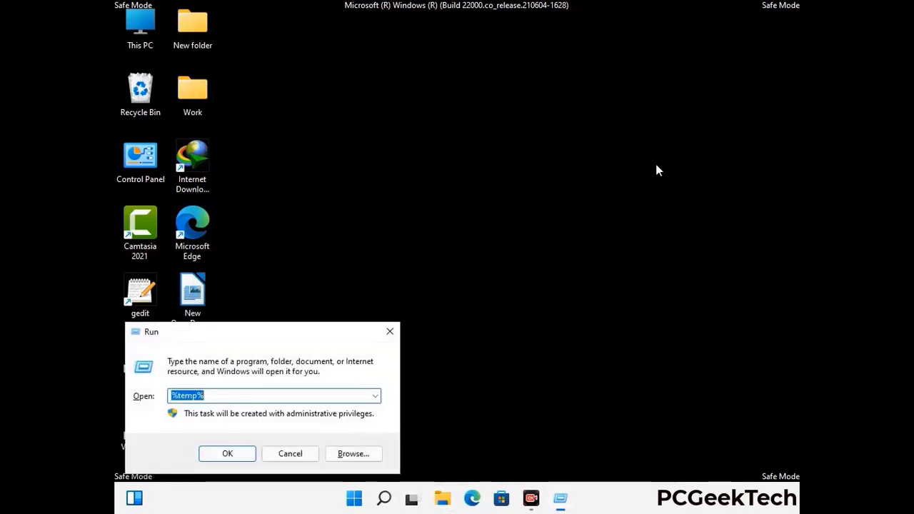
left_click_drag(310, 331, 521, 133)
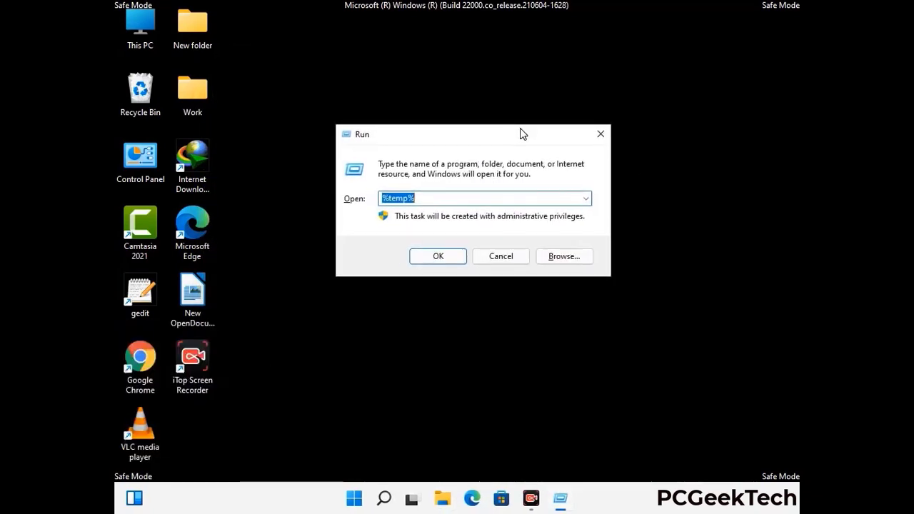
type("temp")
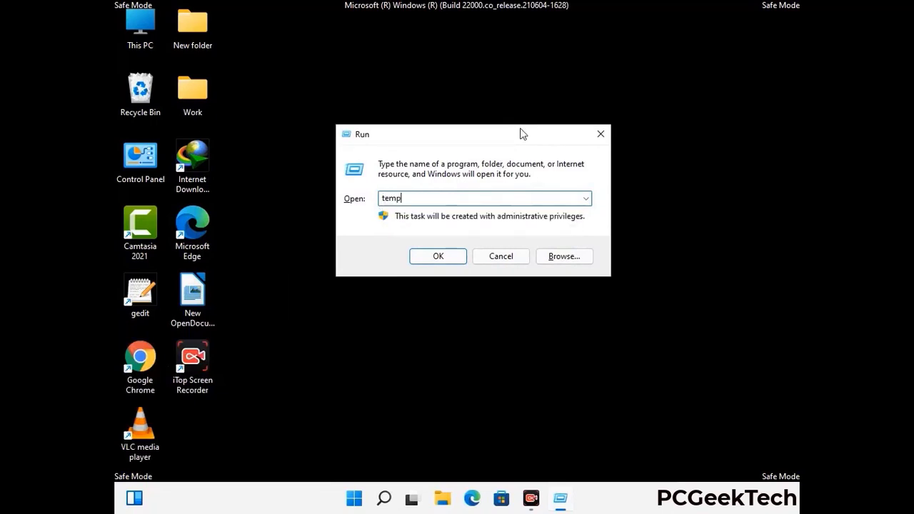
key("Return")
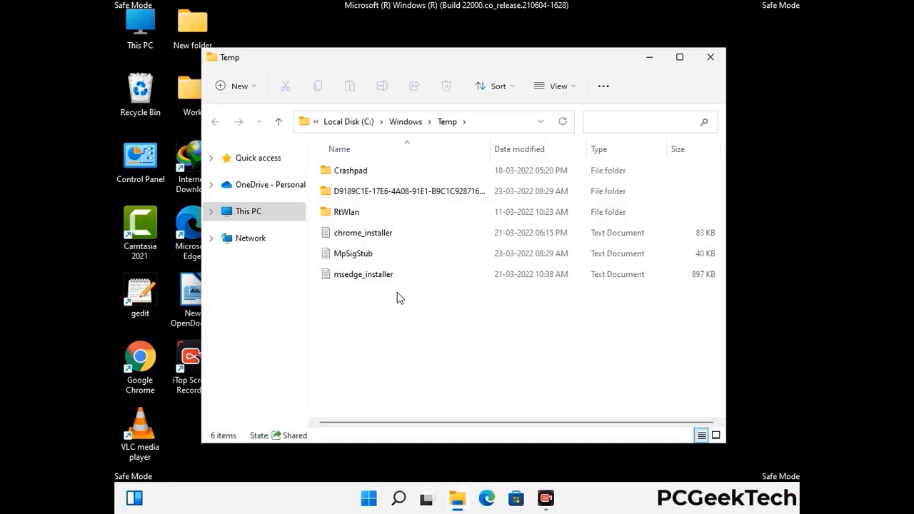
key("ctrl+a")
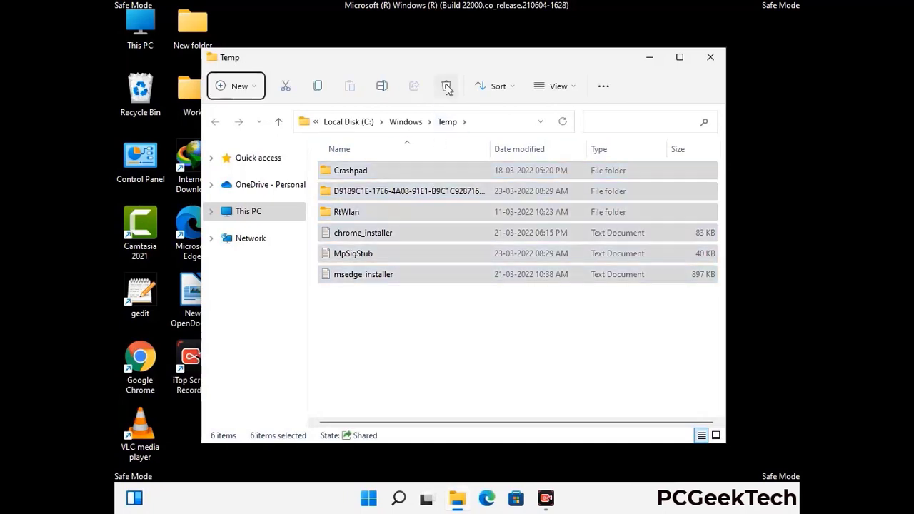
left_click(446, 86)
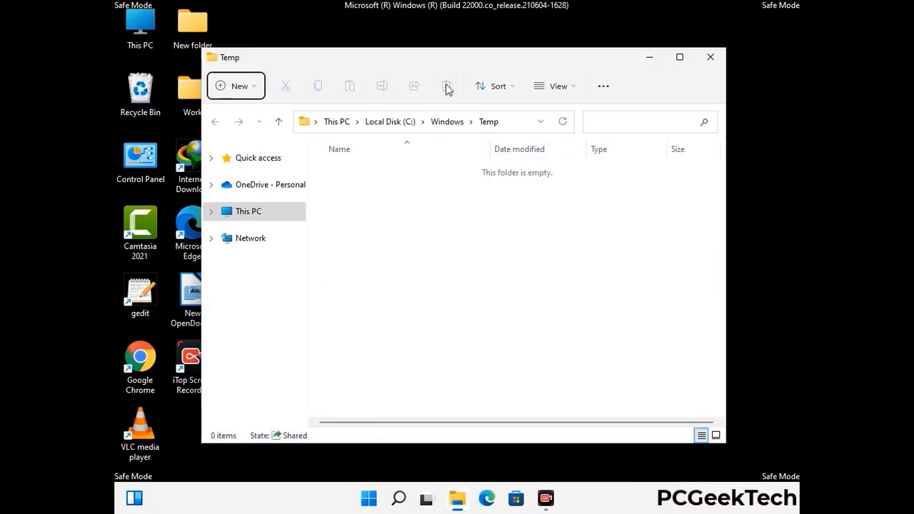
left_click(711, 58)
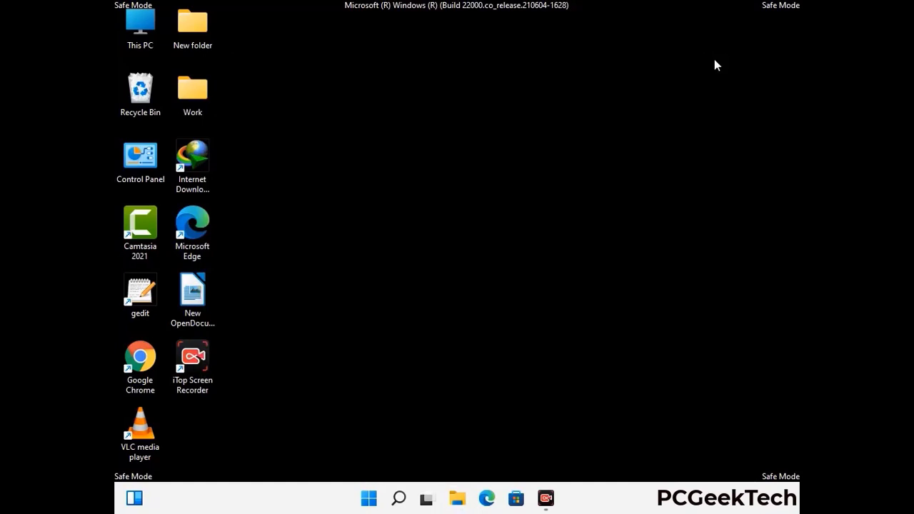
Launch Registry Editor with regedit.
key("super+r")
left_click_drag(278, 329, 475, 114)
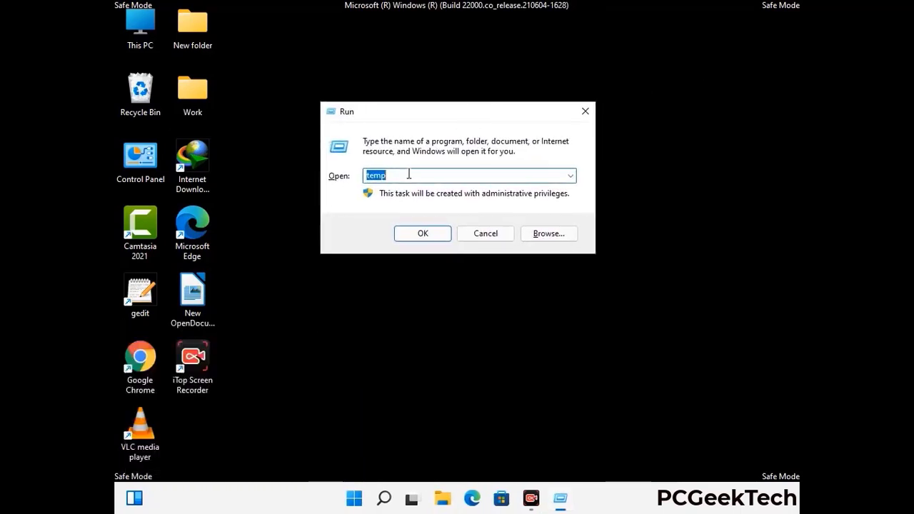
type("regedit")
key("Return")
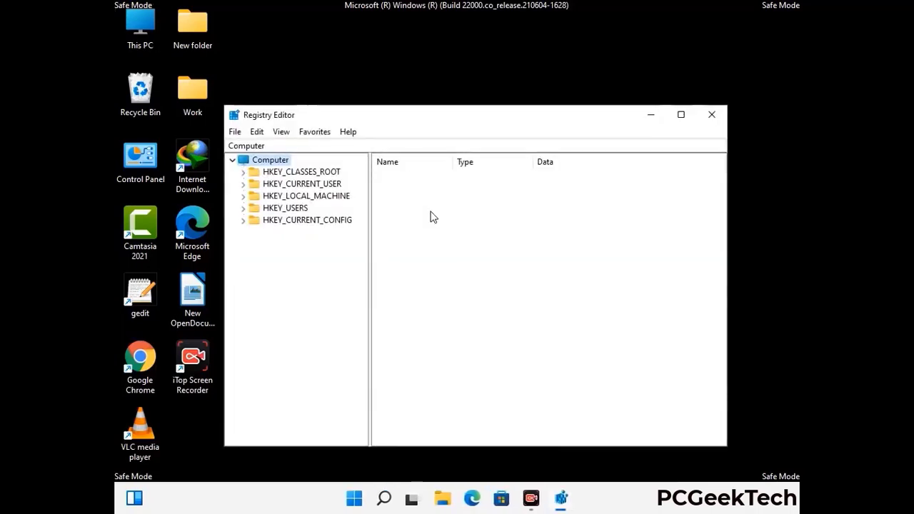
Expand HKEY_CURRENT_USER > Software > Microsoft in the key tree.
left_click(305, 195)
left_click(243, 183)
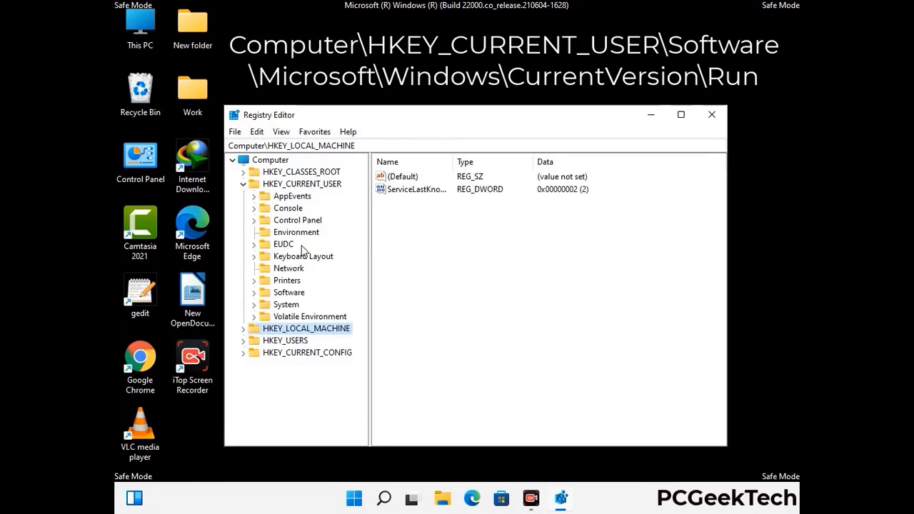
left_click(286, 294)
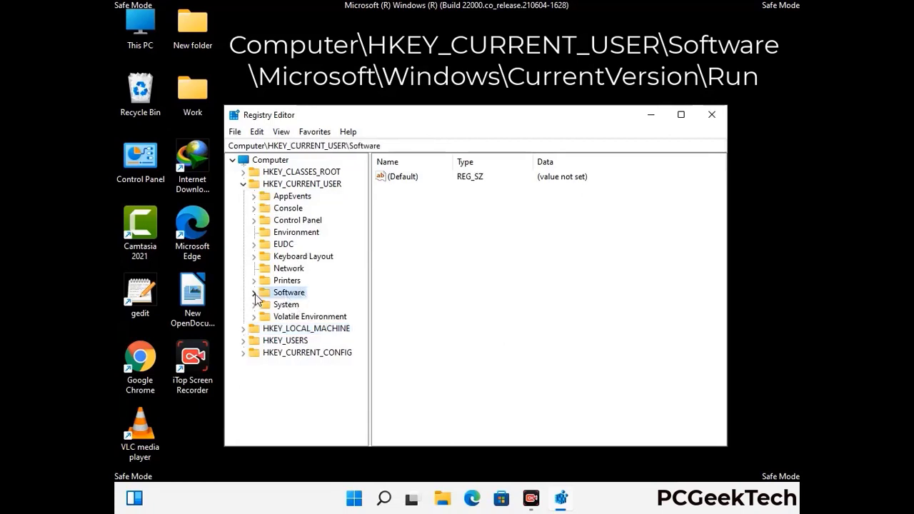
left_click(252, 295)
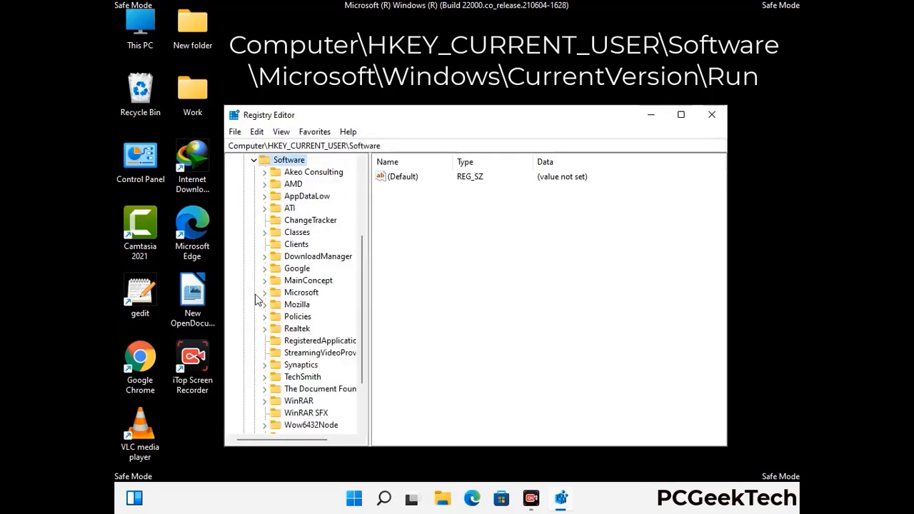
double_click(298, 296)
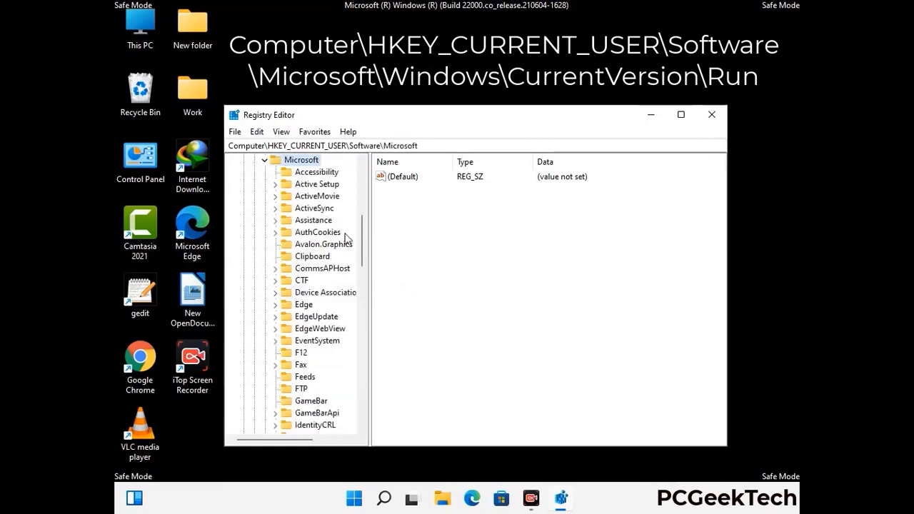
Drill down through Windows > CurrentVersion and select the Run key.
scroll(330, 312, "down", 2)
scroll(330, 312, "down", 2)
scroll(330, 312, "down", 1)
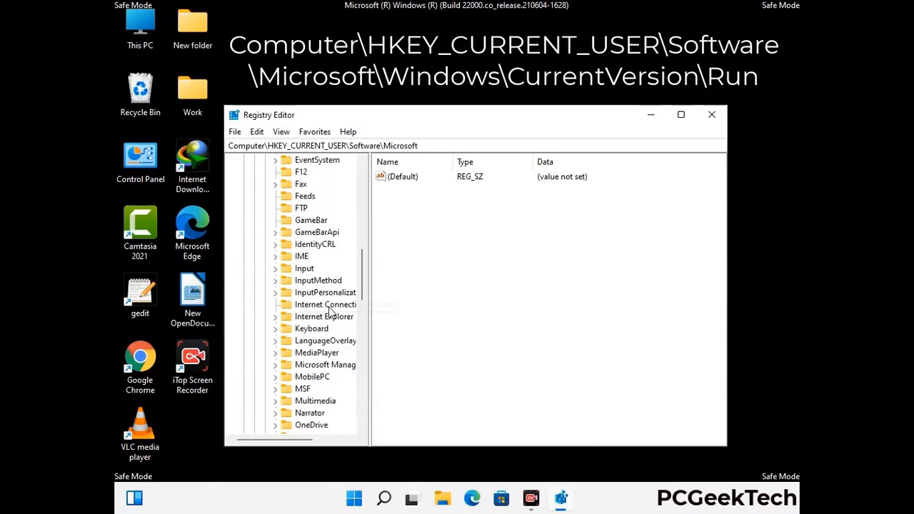
scroll(330, 312, "down", 2)
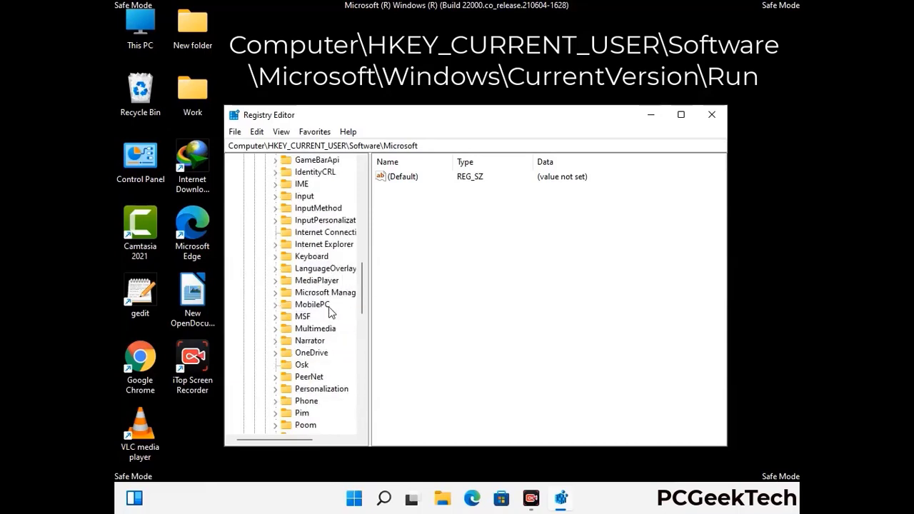
scroll(330, 312, "down", 7)
scroll(331, 312, "down", 3)
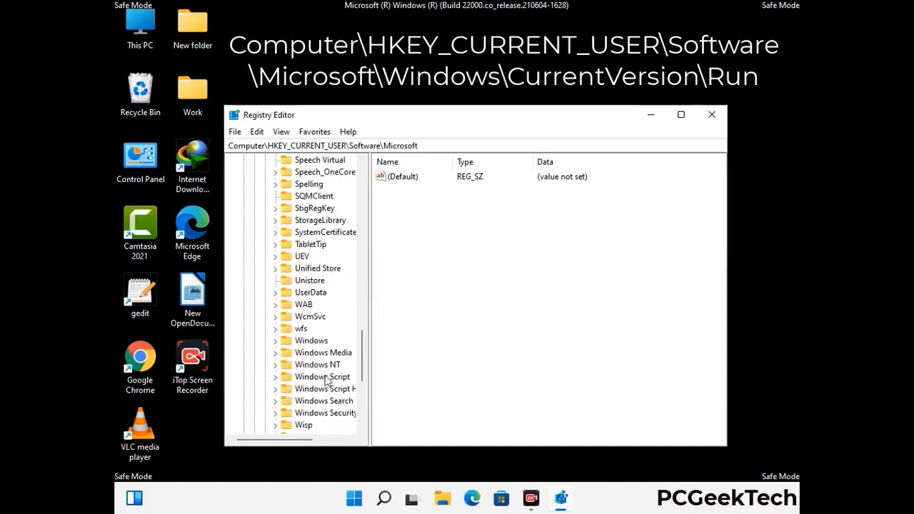
double_click(320, 341)
scroll(331, 334, "down", 1)
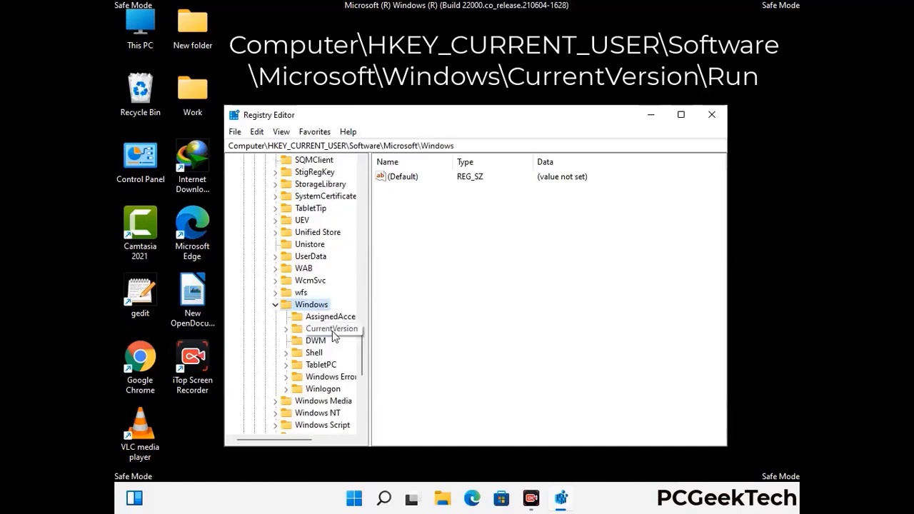
double_click(331, 330)
scroll(328, 314, "down", 5)
scroll(327, 309, "down", 4)
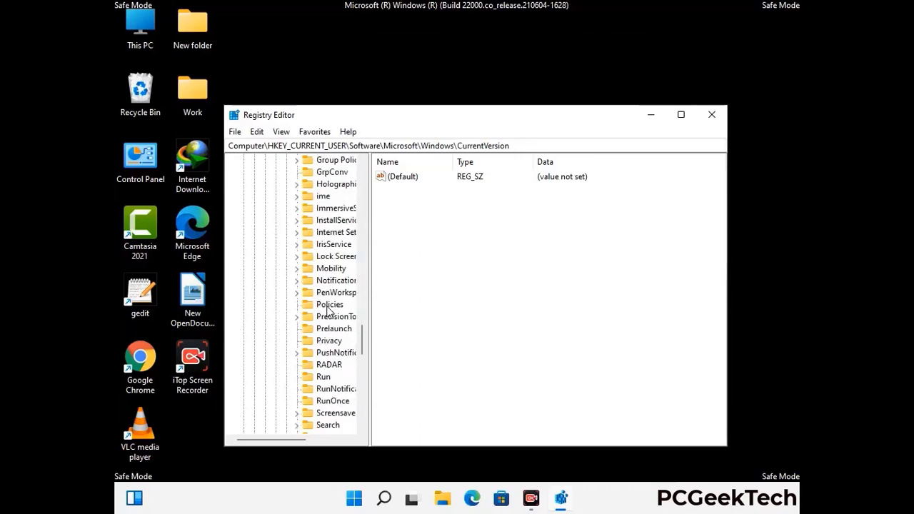
scroll(322, 317, "down", 1)
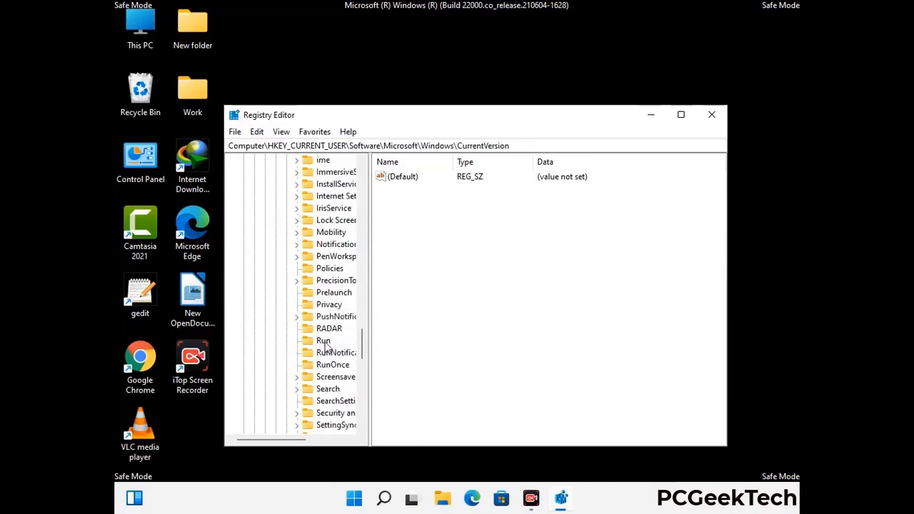
left_click(323, 341)
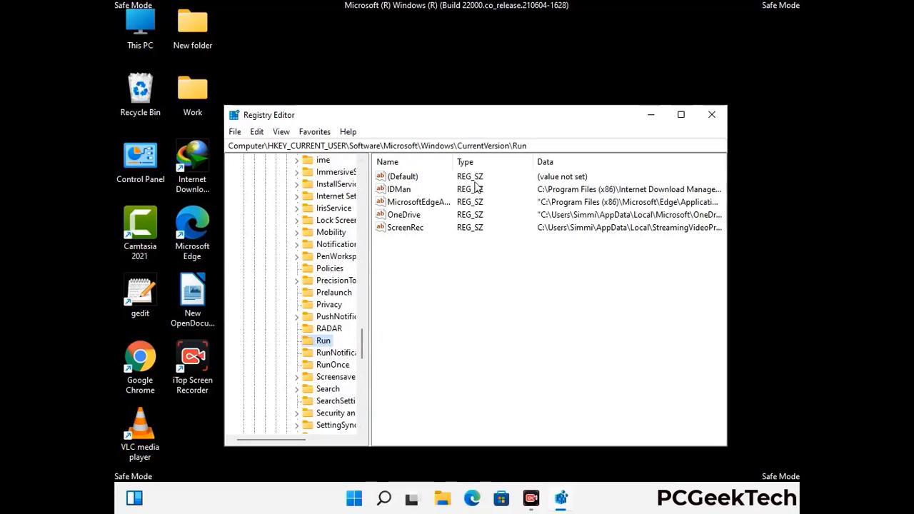
Delete the ScreenRec value from the Run key, leaving IDMan, MicrosoftEdge and OneDrive.
left_click(404, 228)
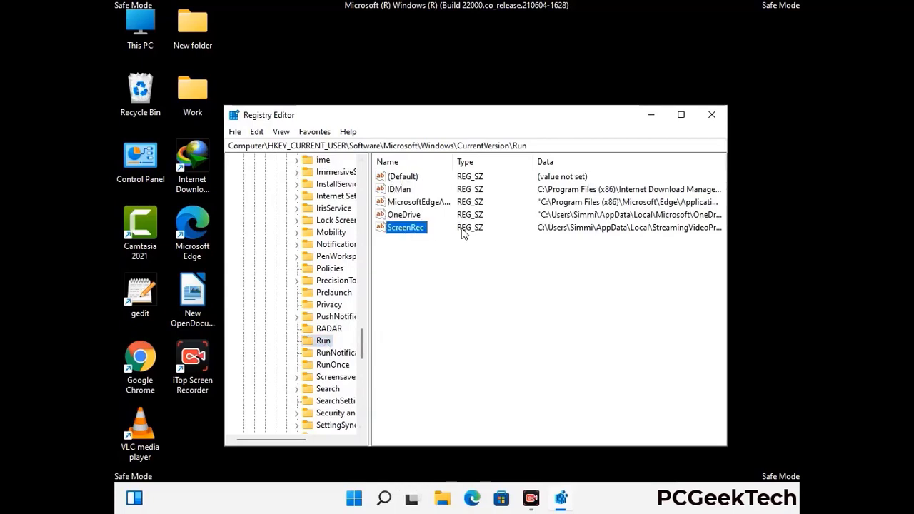
left_click(414, 229)
right_click(414, 230)
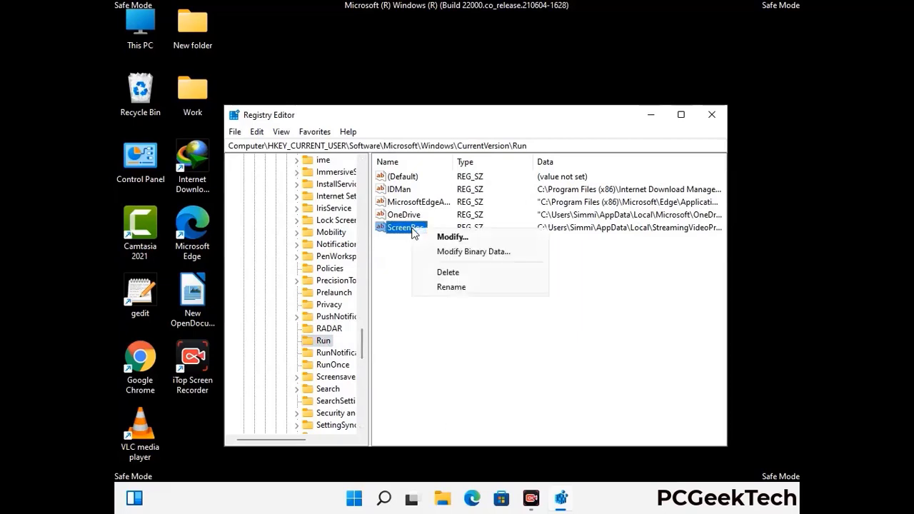
left_click(438, 271)
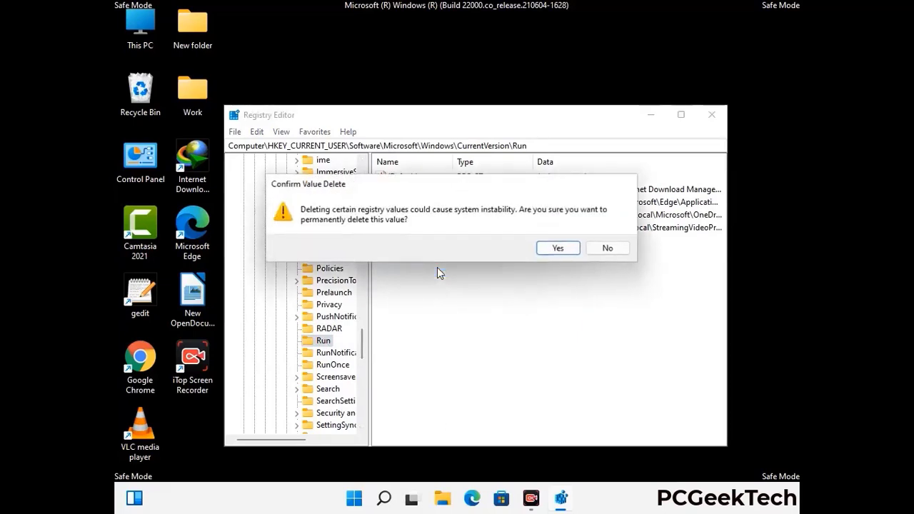
left_click(557, 249)
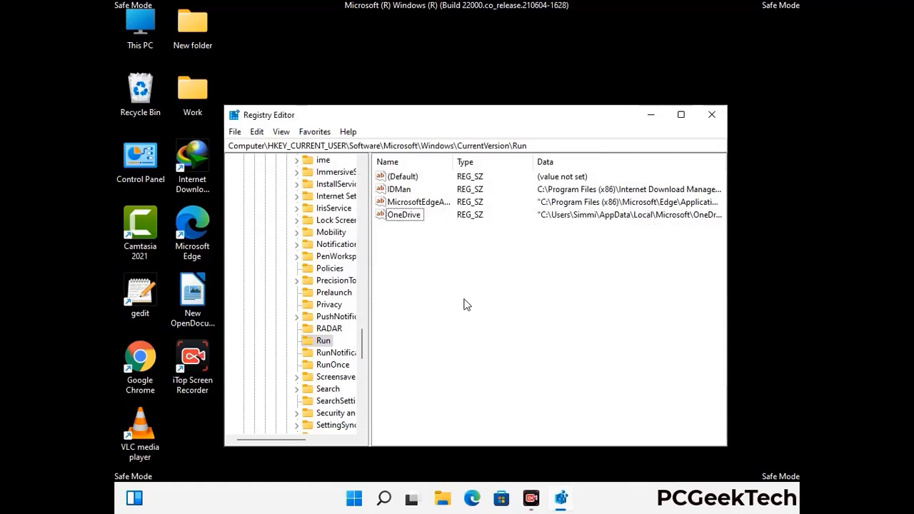
Search the registry for 'Virus Name', cancel the search, and close Registry Editor.
key("ctrl+f")
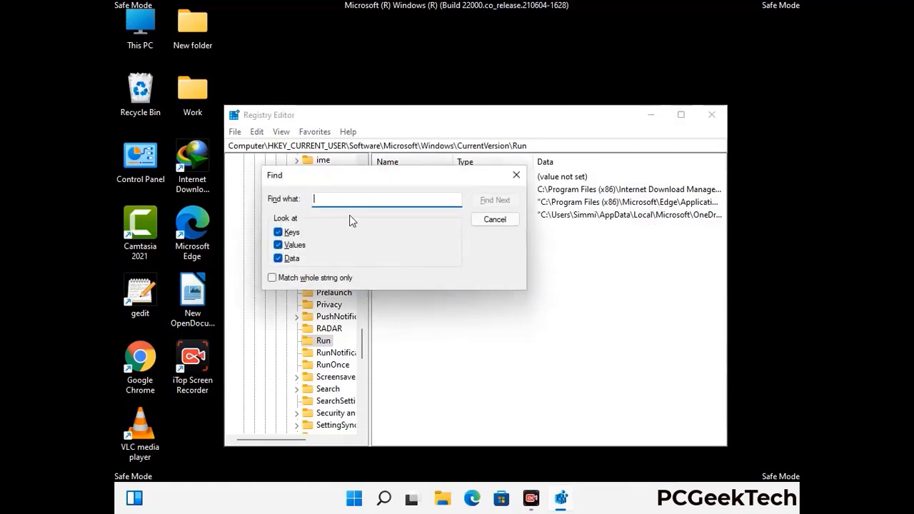
type("Virus Name")
left_click(485, 204)
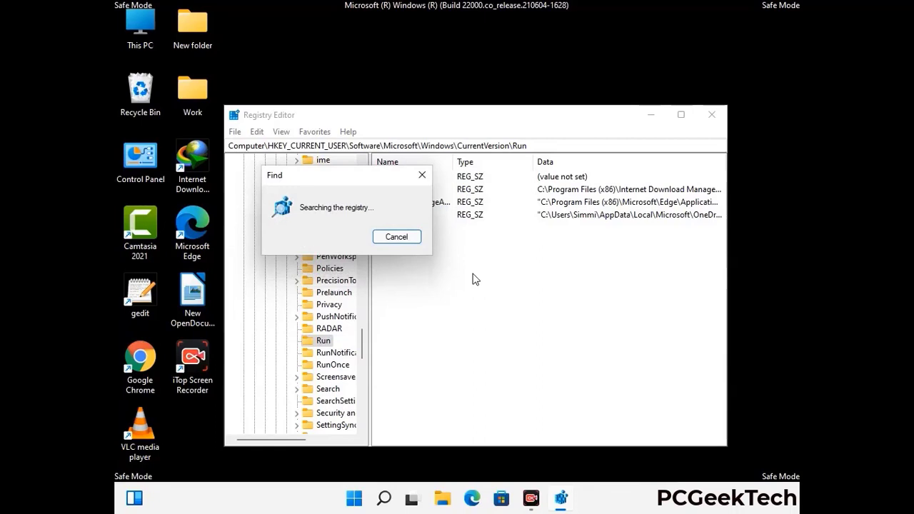
left_click(428, 177)
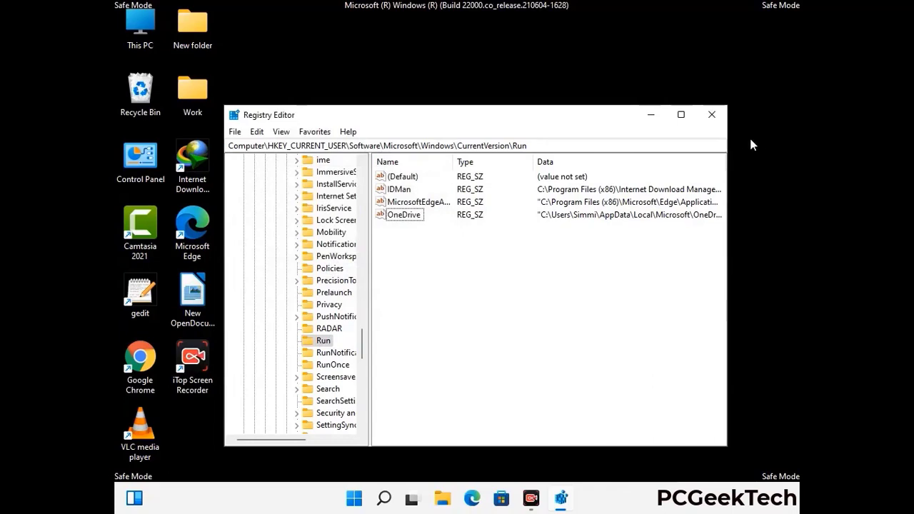
left_click(712, 116)
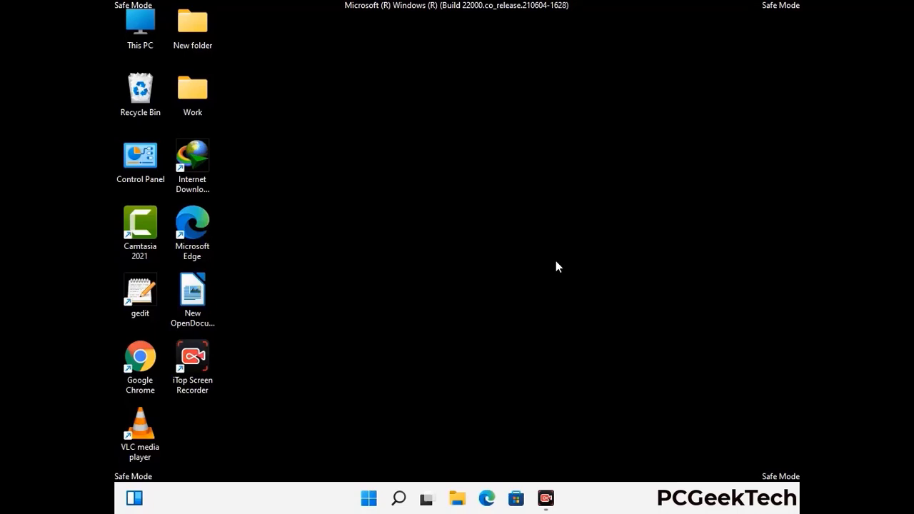
Launch msconfig from Run and uncheck Safe boot on the Boot tab.
key("super+r")
left_click_drag(266, 331, 468, 141)
type("ms")
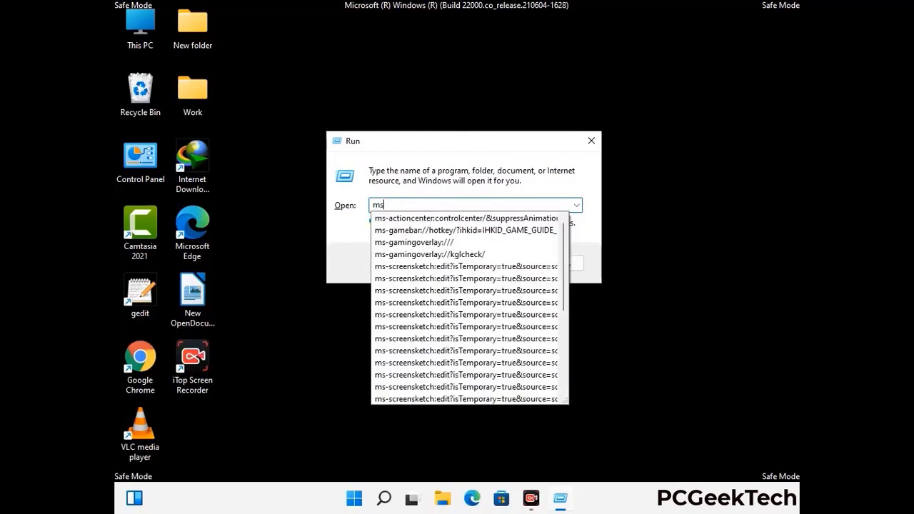
type("config")
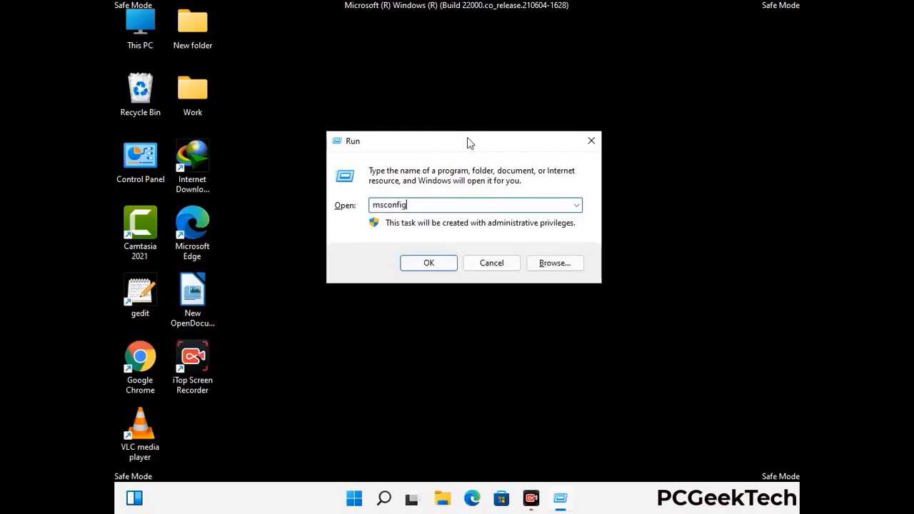
left_click(422, 261)
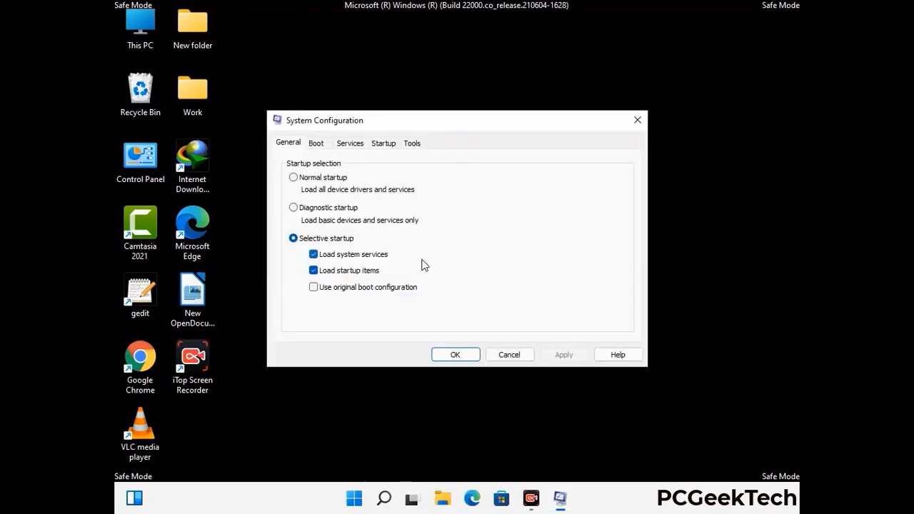
left_click(315, 143)
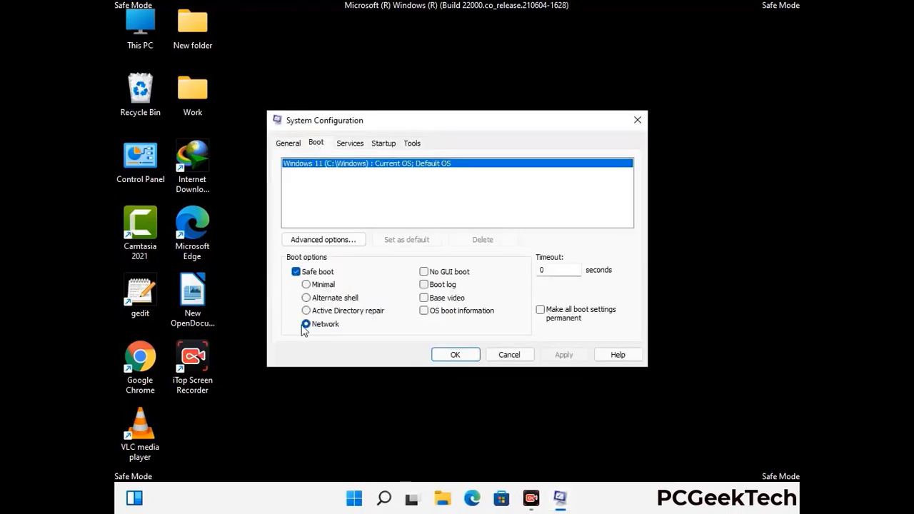
left_click(296, 272)
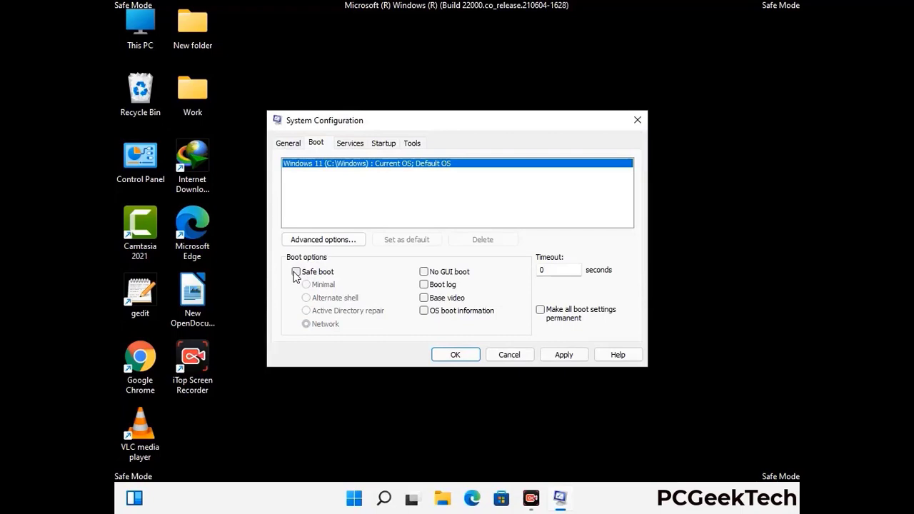